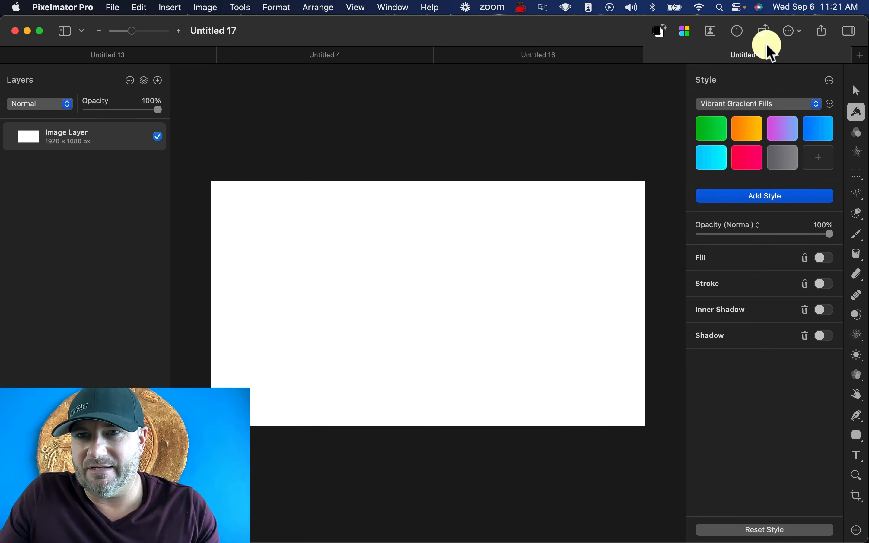
# Check the document's size and resolution information.
pyautogui.click(739, 33)
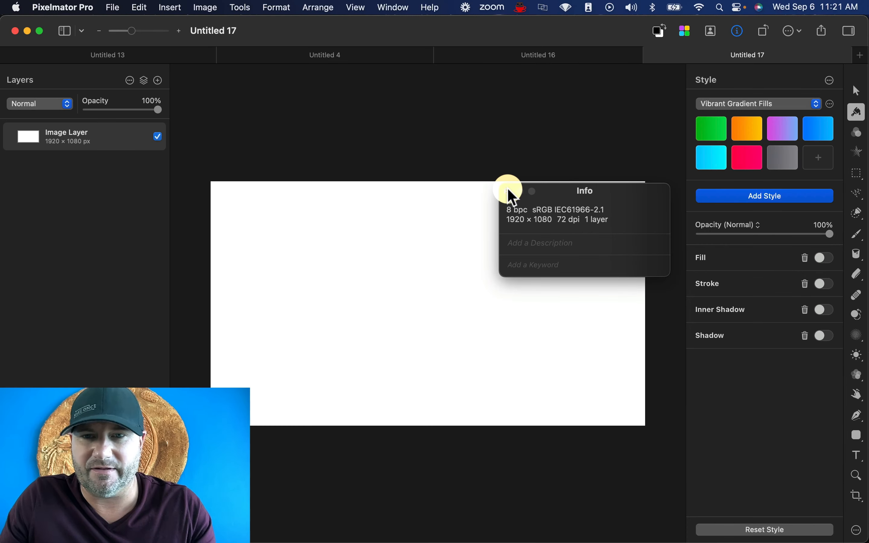
pyautogui.click(509, 191)
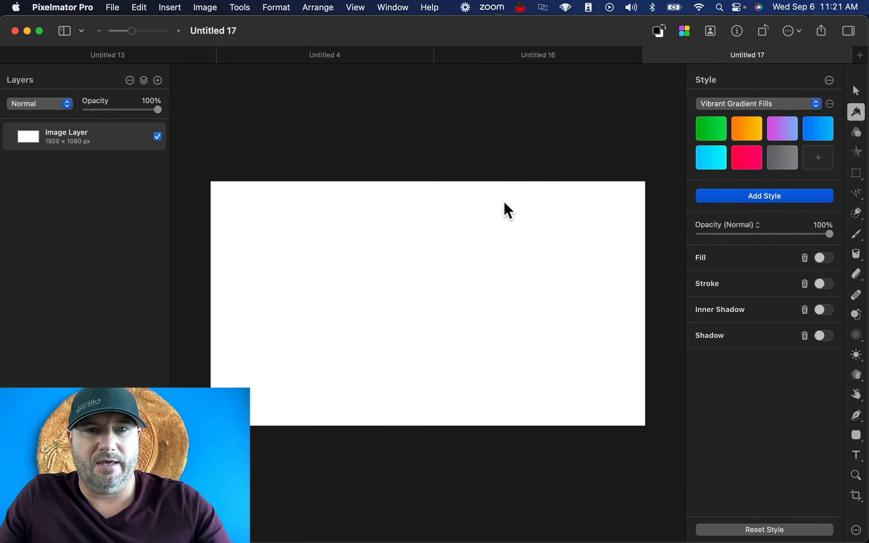
# Insert the photo IMG_7124.HEIC from the Downloads folder into the Untitled 17 canvas.
pyautogui.hotkey('ctrl', 'Up')
pyautogui.click(146, 96)
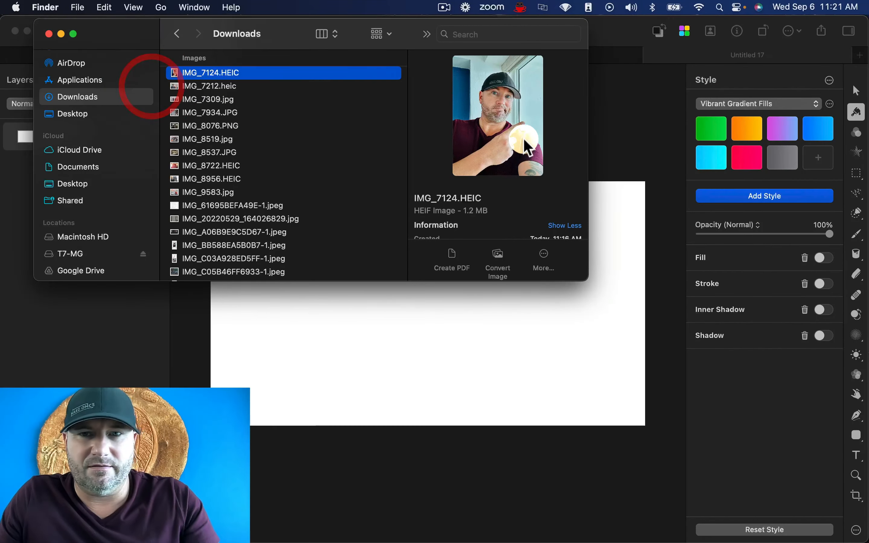
pyautogui.moveTo(506, 114); pyautogui.dragTo(379, 347)
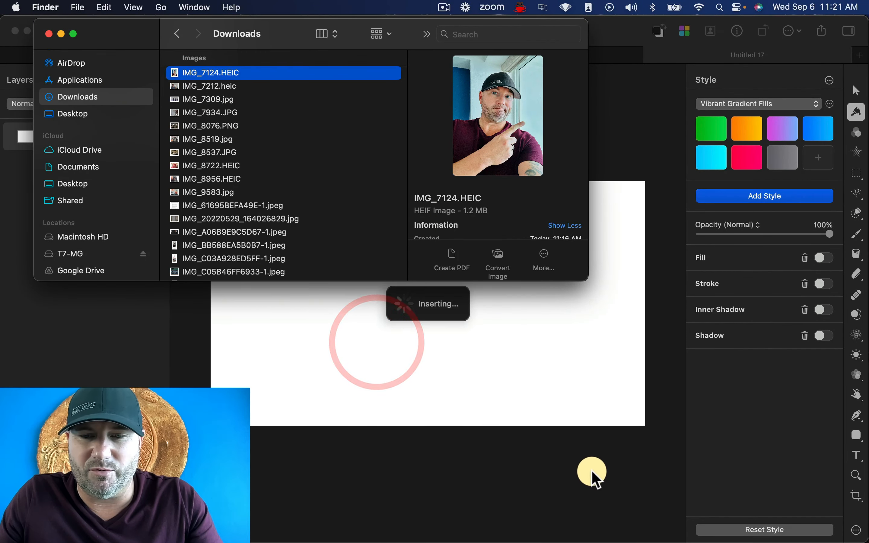
pyautogui.click(592, 471)
# Scale the inserted photo proportionally to about 1234 × 1645 px and align it with the canvas's left edge.
pyautogui.press('v')
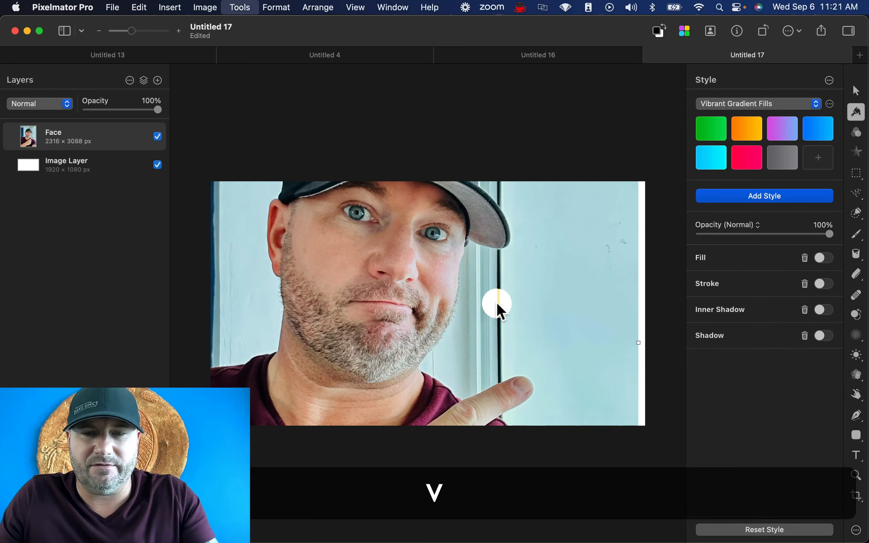
pyautogui.click(495, 303)
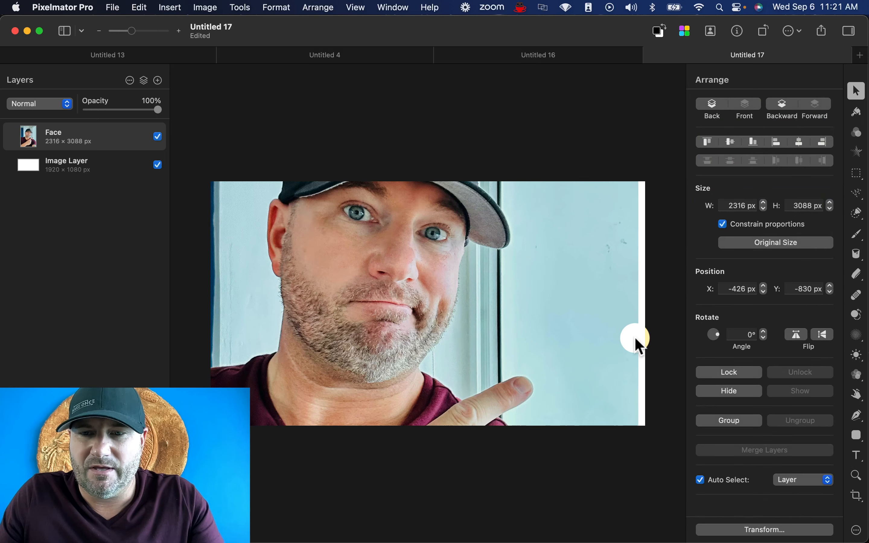
pyautogui.moveTo(639, 343); pyautogui.dragTo(385, 326)
pyautogui.moveTo(300, 310); pyautogui.dragTo(377, 277)
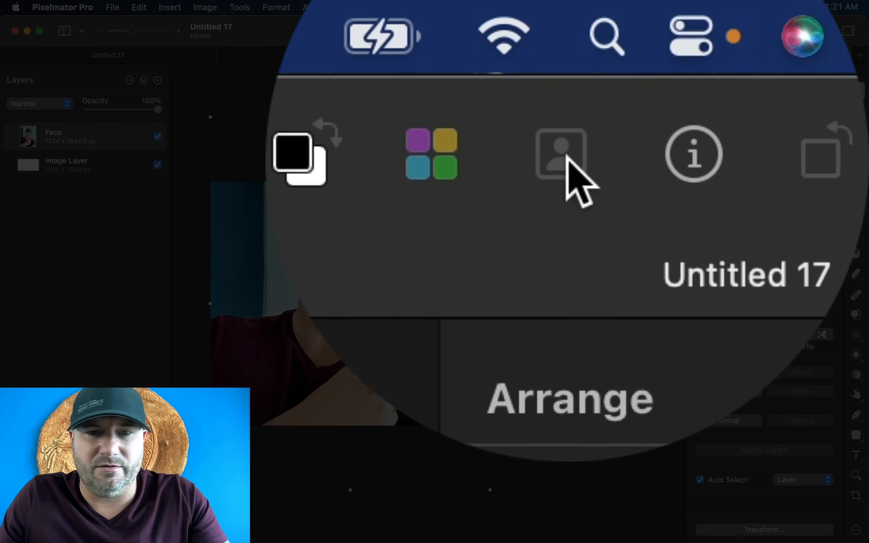
# Remove the photo's background and erase the leftover fragments beside the cap's brim with the 100 px Hard Basic eraser.
pyautogui.click(712, 31)
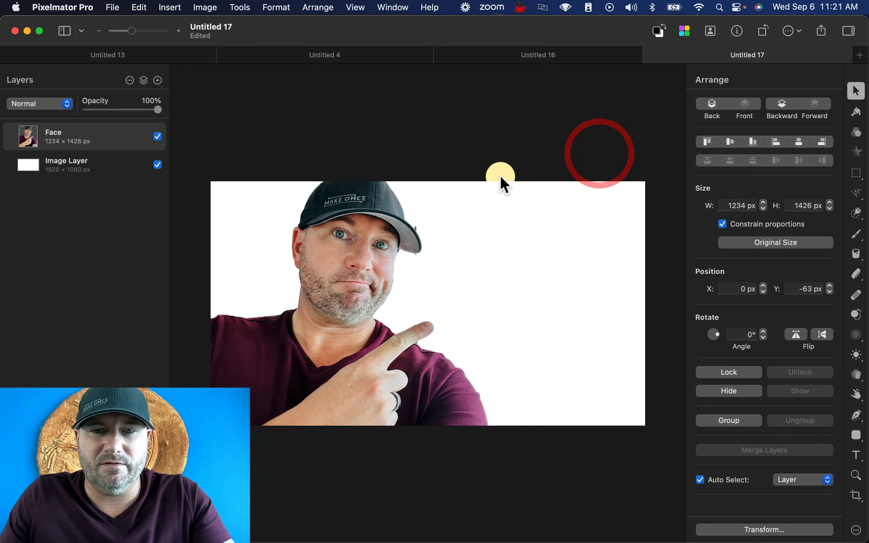
pyautogui.scroll(-3, 377, 312)
pyautogui.scroll(10, 378, 311)
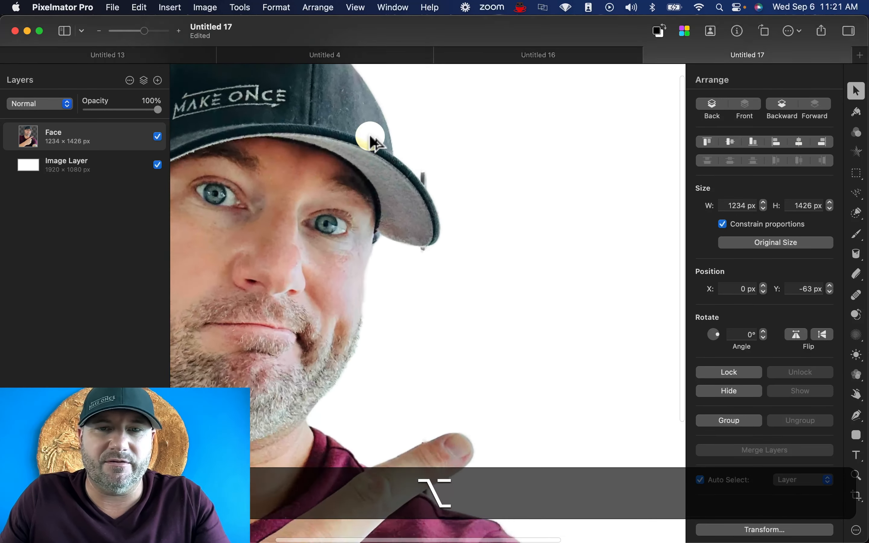
pyautogui.hotkey('alt', 'e')
pyautogui.press('e')
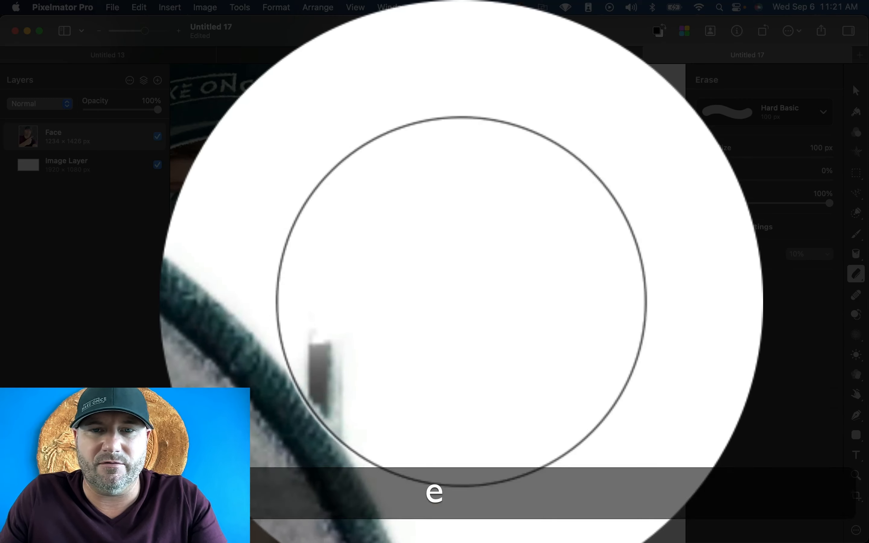
pyautogui.click(462, 302)
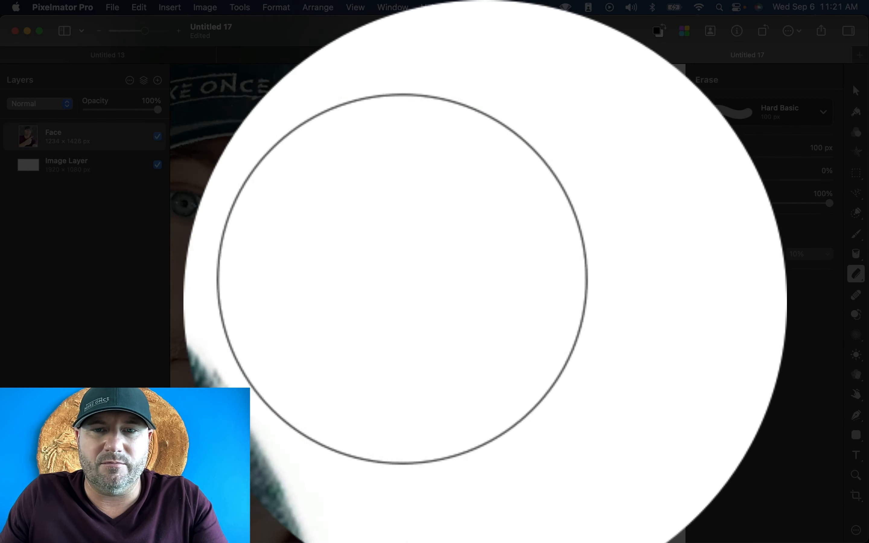
pyautogui.click(432, 305)
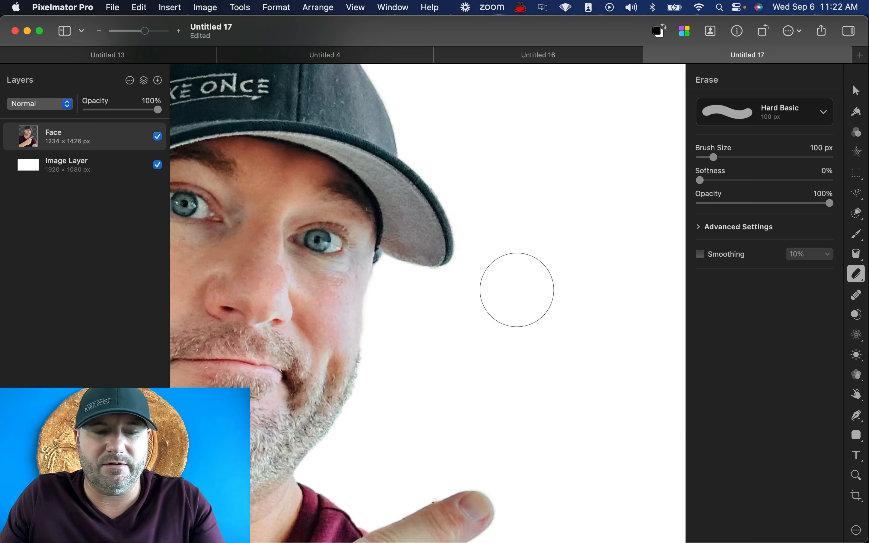
pyautogui.press('alt+super+0')
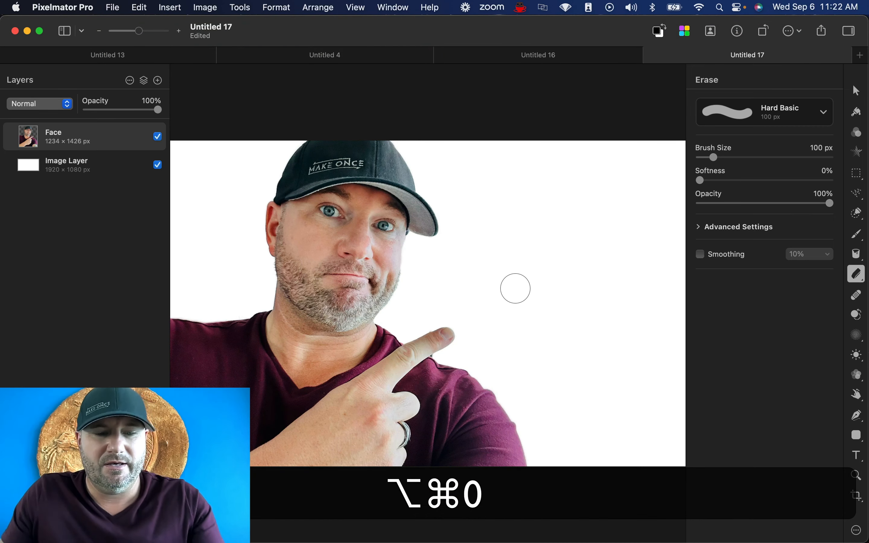
pyautogui.press('alt')
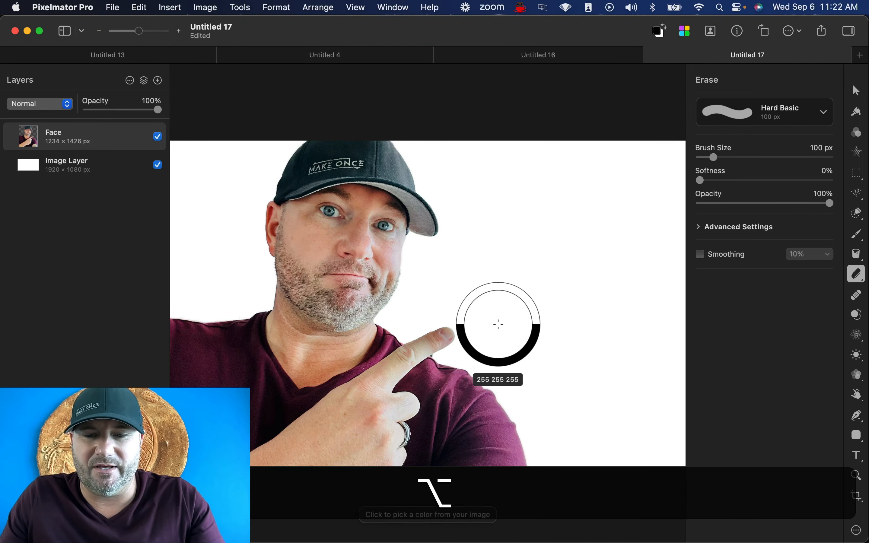
pyautogui.scroll(-5, 499, 324)
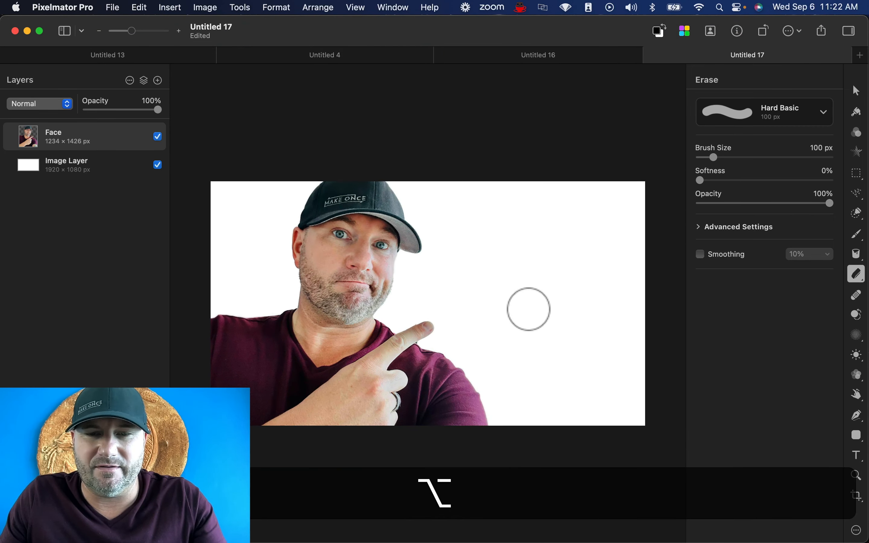
pyautogui.moveTo(461, 145); pyautogui.dragTo(448, 115)
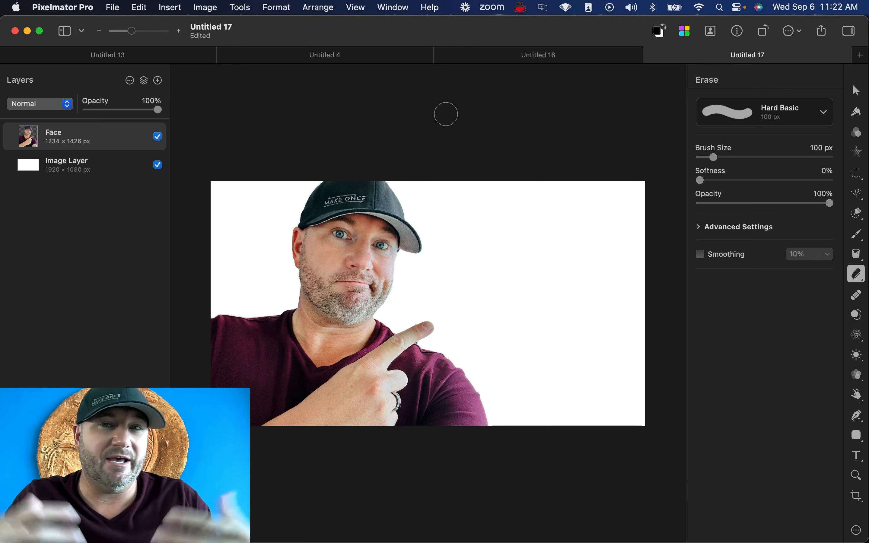
pyautogui.moveTo(576, 174); pyautogui.dragTo(551, 159)
# Add a text layer containing the magnet emoji on the blank area beside the man's head.
pyautogui.press('t')
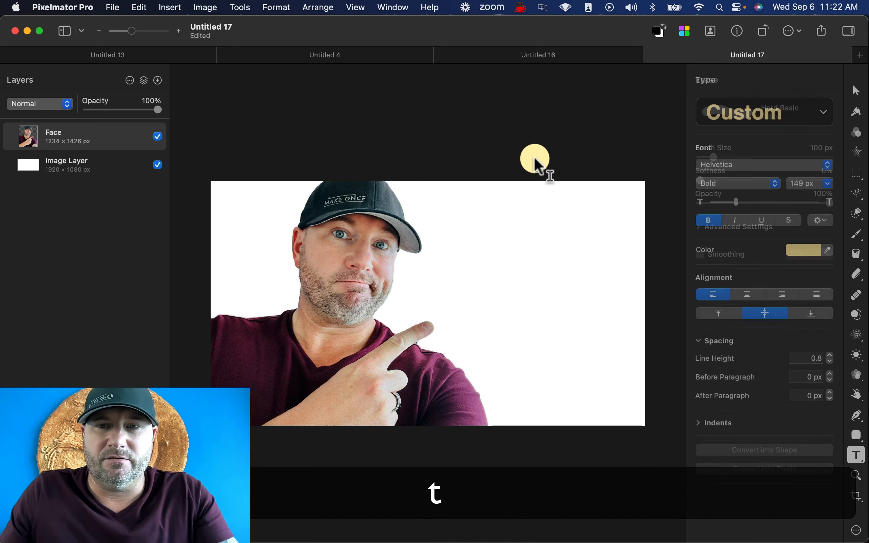
pyautogui.click(495, 245)
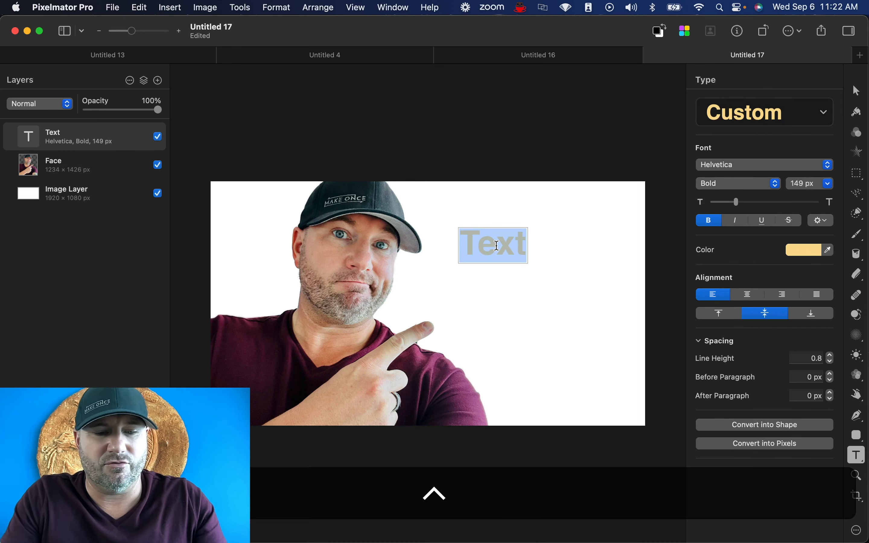
pyautogui.press('ctrl+super+space')
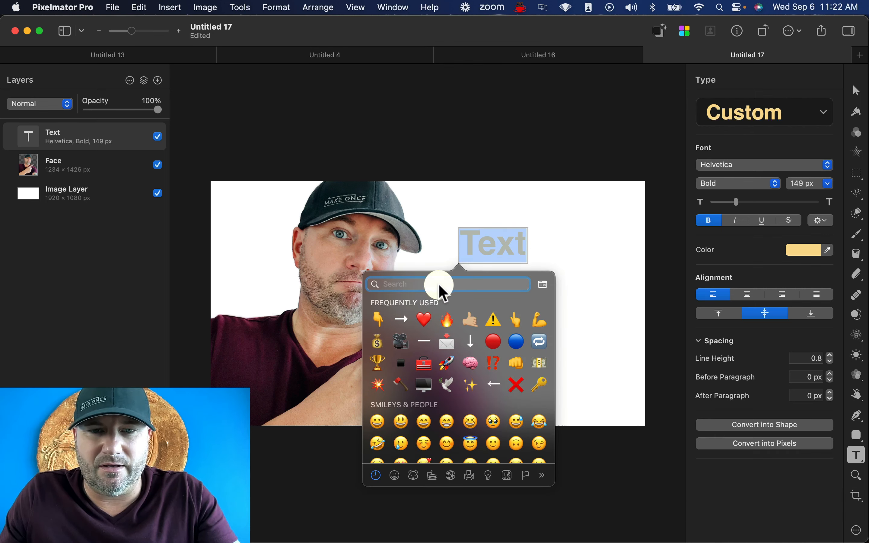
pyautogui.write('magnet')
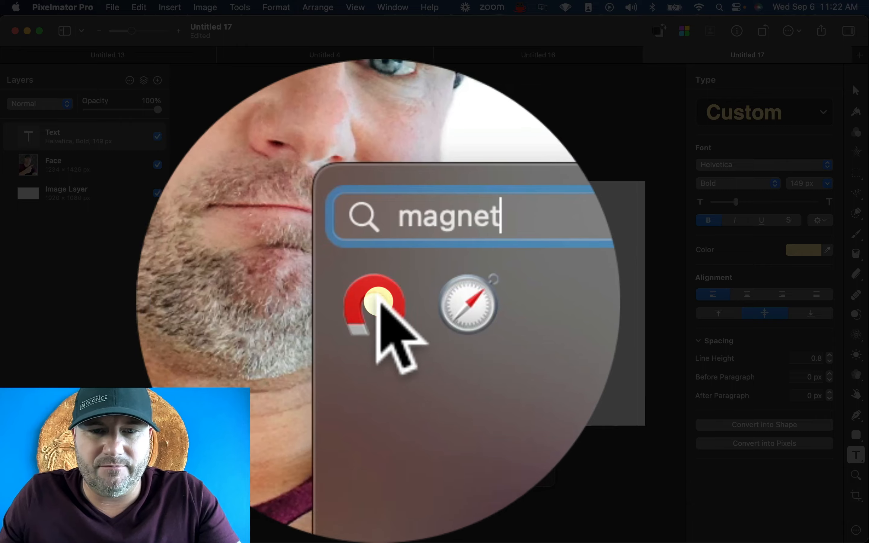
pyautogui.click(375, 304)
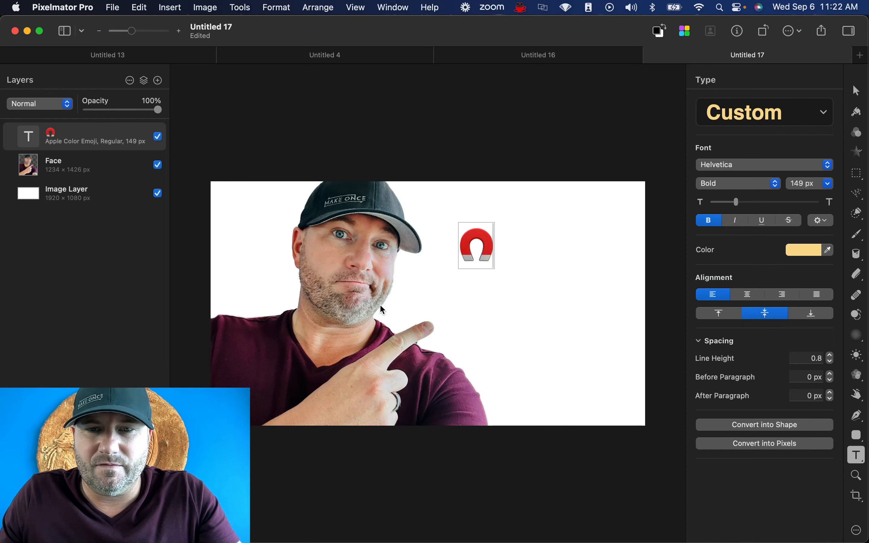
pyautogui.click(493, 142)
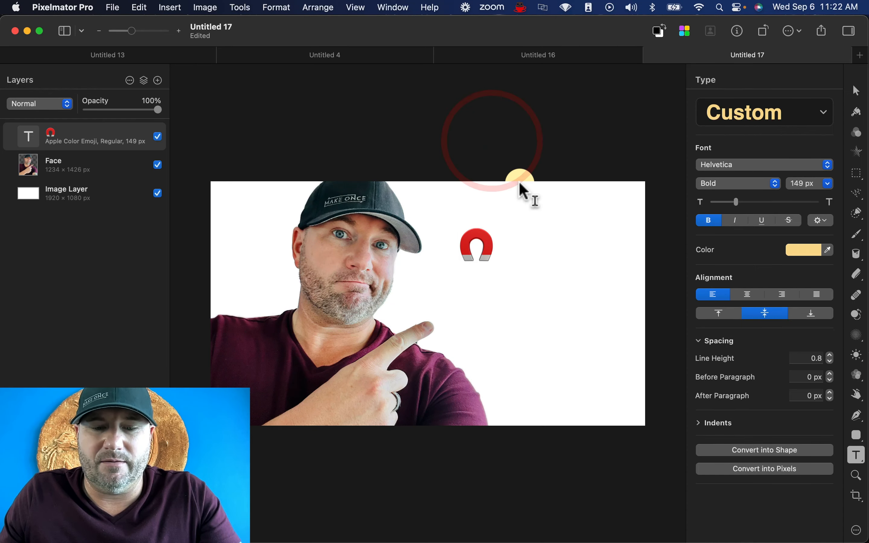
# Switch to Chrome and search Google for "ChatGPT Logo" in a new tab.
pyautogui.hotkey('ctrl', 'Up')
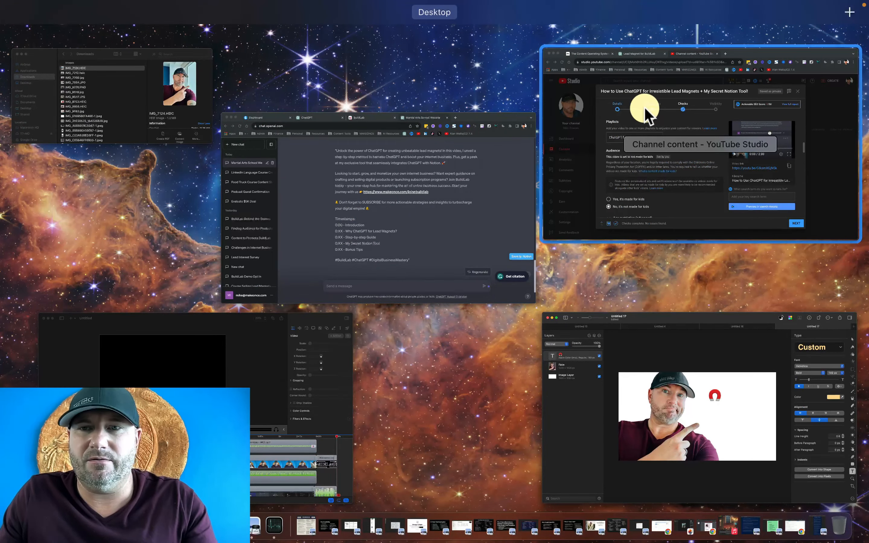
pyautogui.click(645, 107)
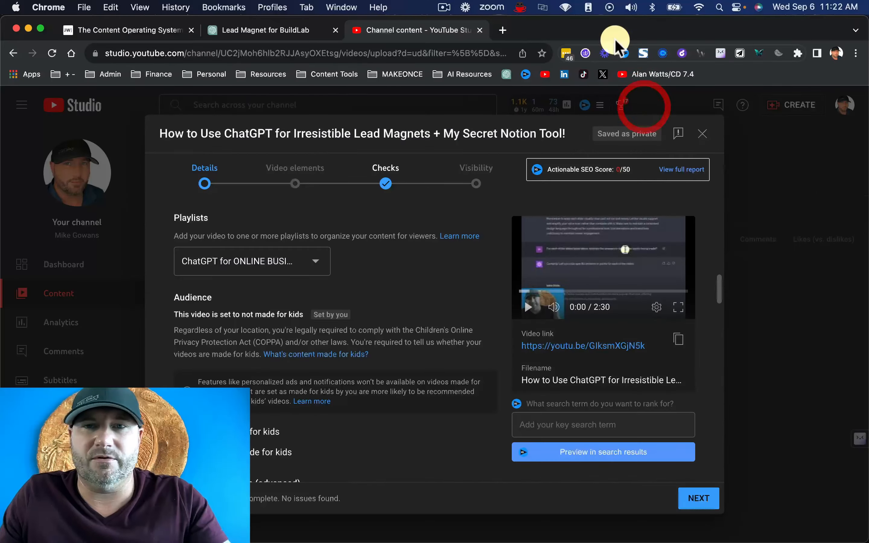
pyautogui.click(503, 31)
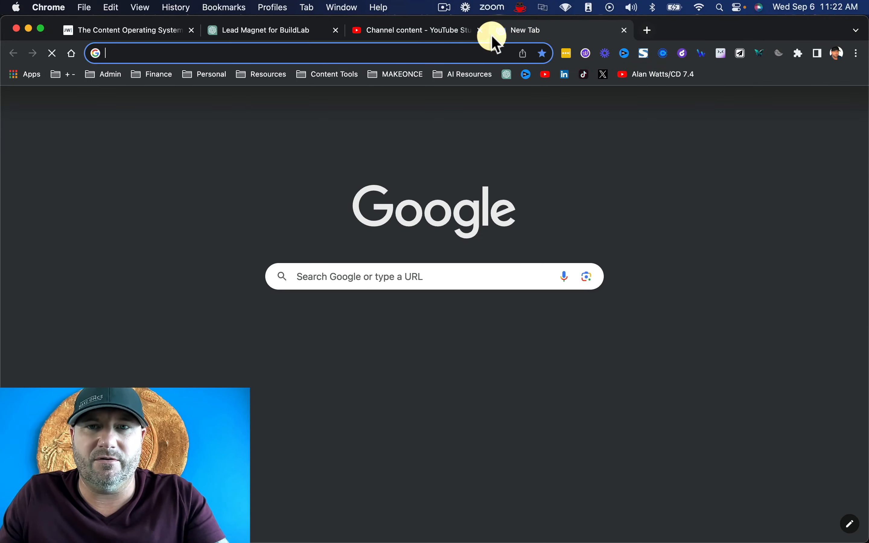
pyautogui.click(425, 54)
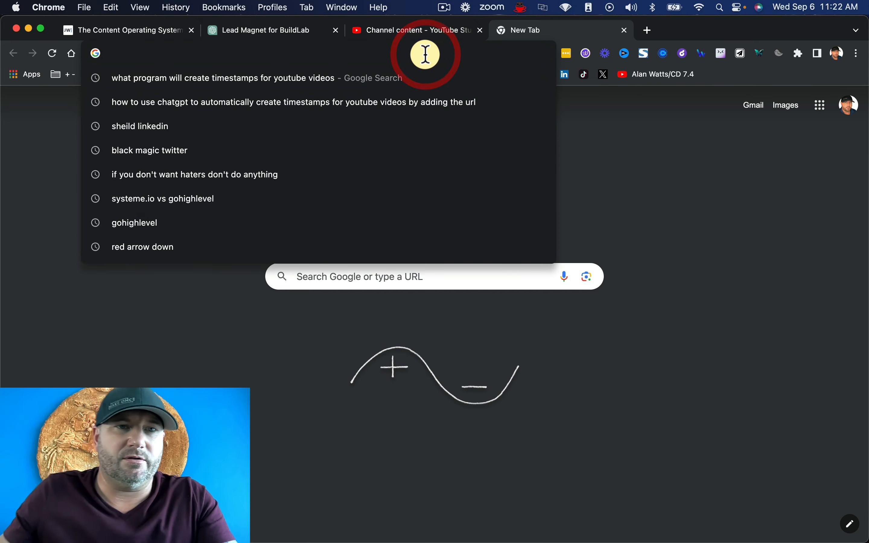
pyautogui.write('ChatGP')
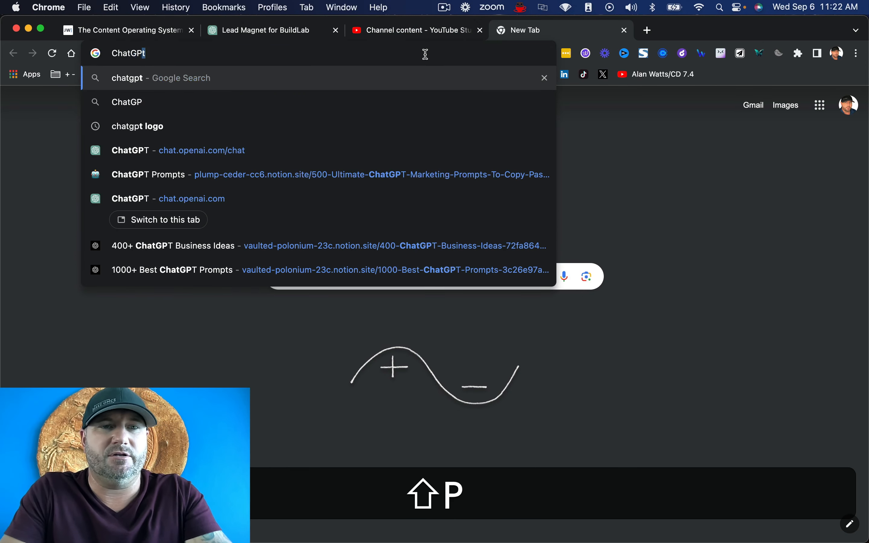
pyautogui.write('T Logo')
pyautogui.press('Return')
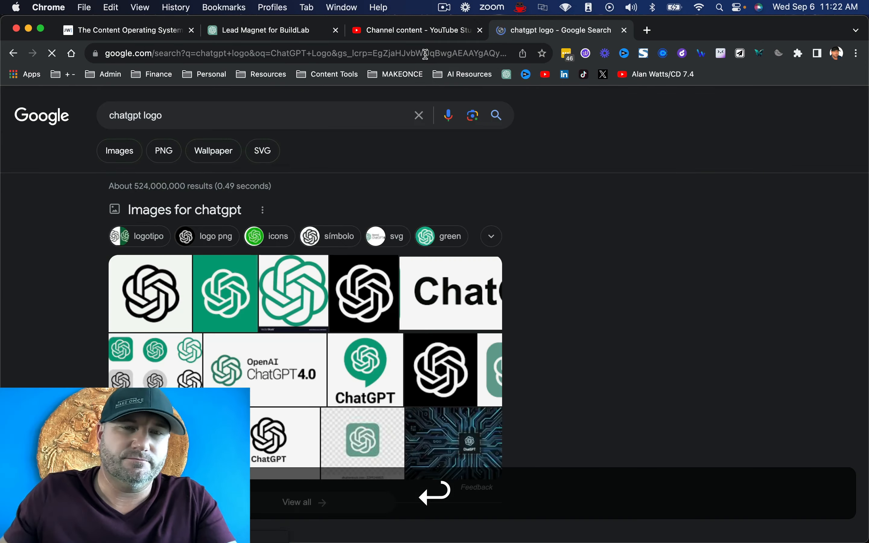
# Show the image results for the logo search, filter them to transparent images and browse the matches.
pyautogui.click(126, 151)
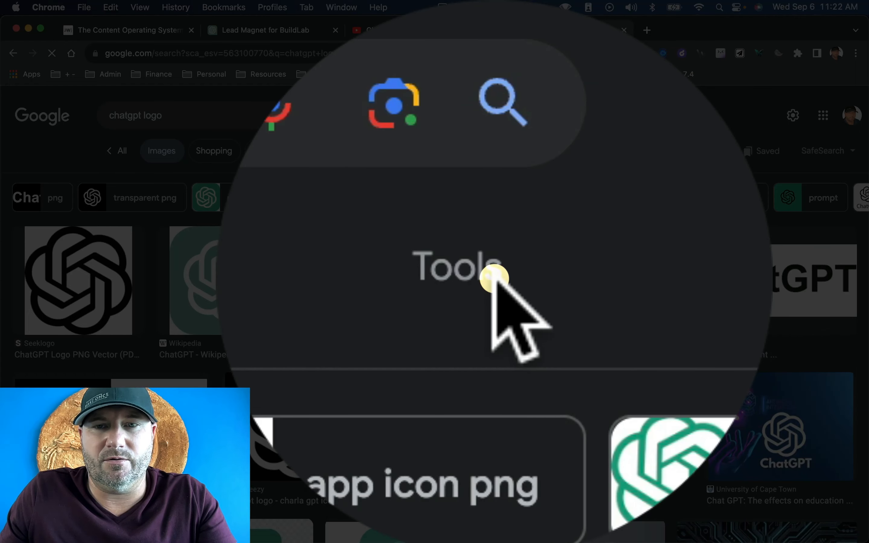
pyautogui.click(493, 153)
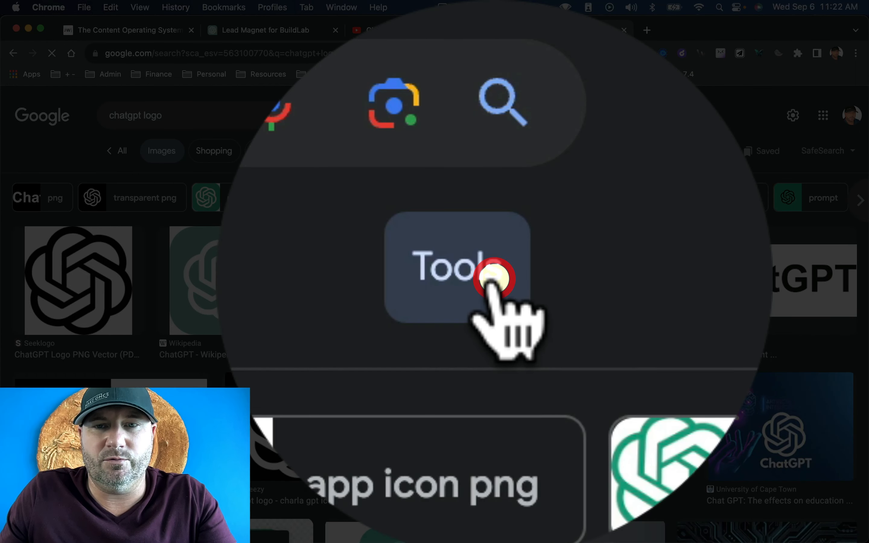
pyautogui.click(366, 183)
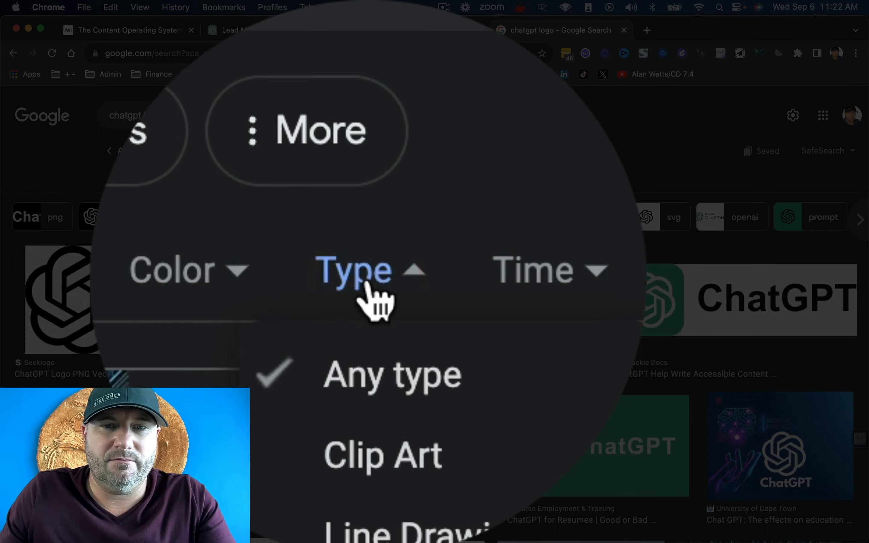
pyautogui.click(329, 278)
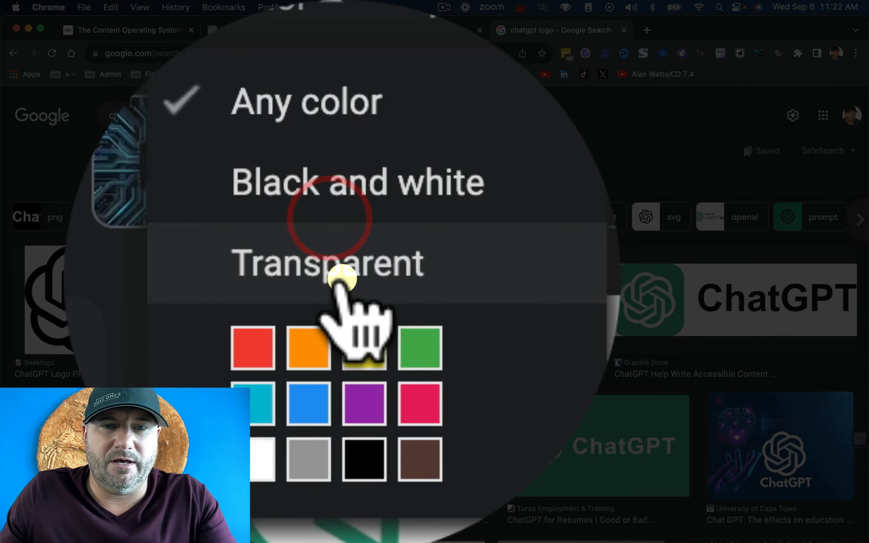
pyautogui.click(345, 243)
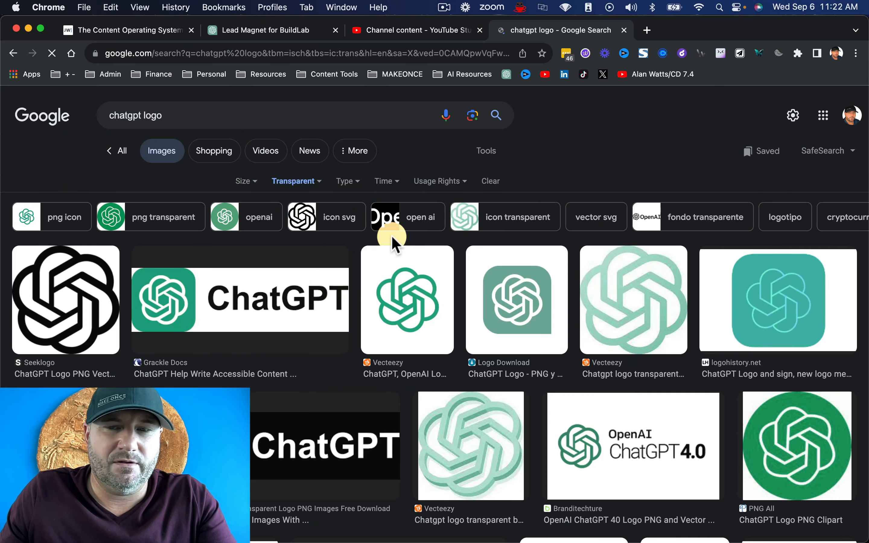
pyautogui.scroll(-2, 411, 261)
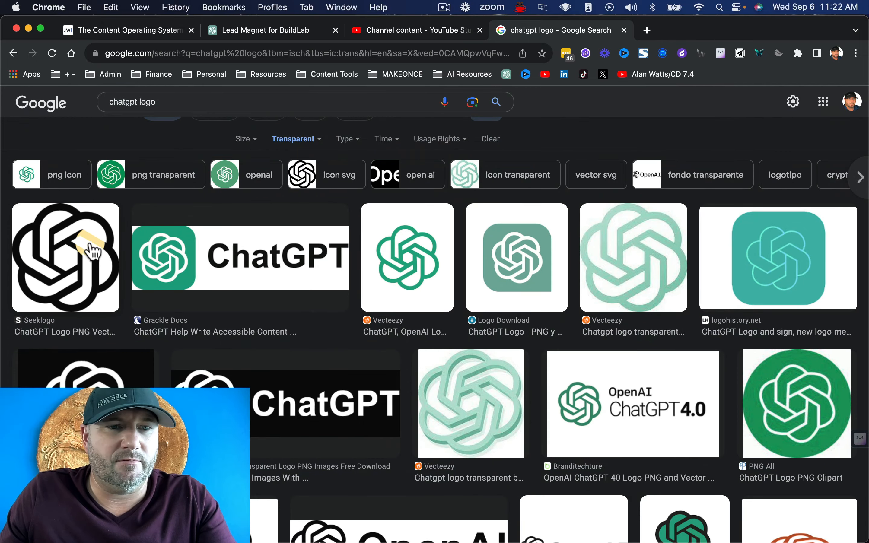
pyautogui.scroll(-2, 95, 248)
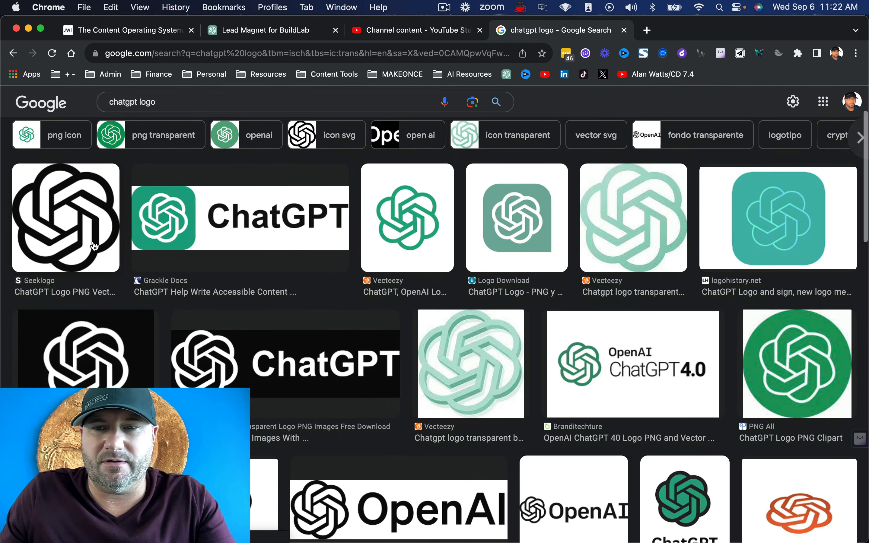
# Copy the green ChatGPT logo image from Logo Download, switch to Pixelmator Pro and paste it into the thumbnail.
pyautogui.click(536, 241)
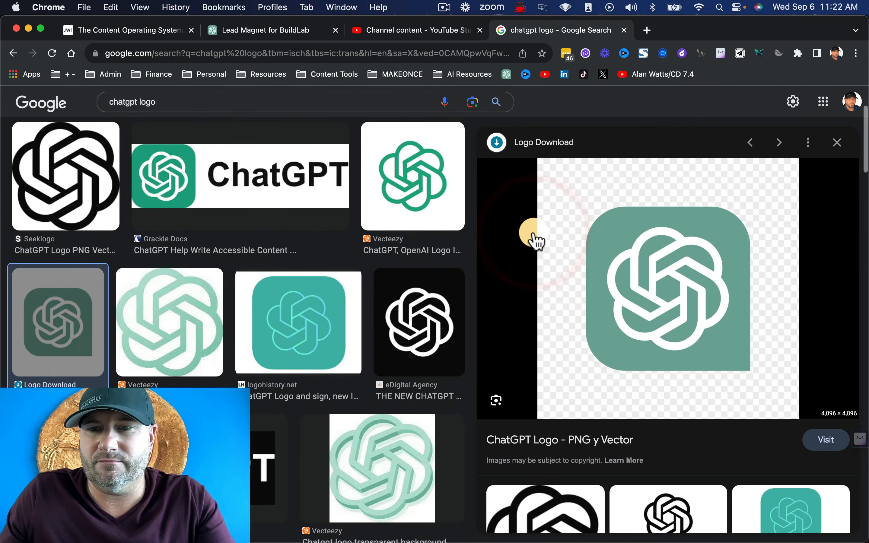
pyautogui.rightClick(664, 287)
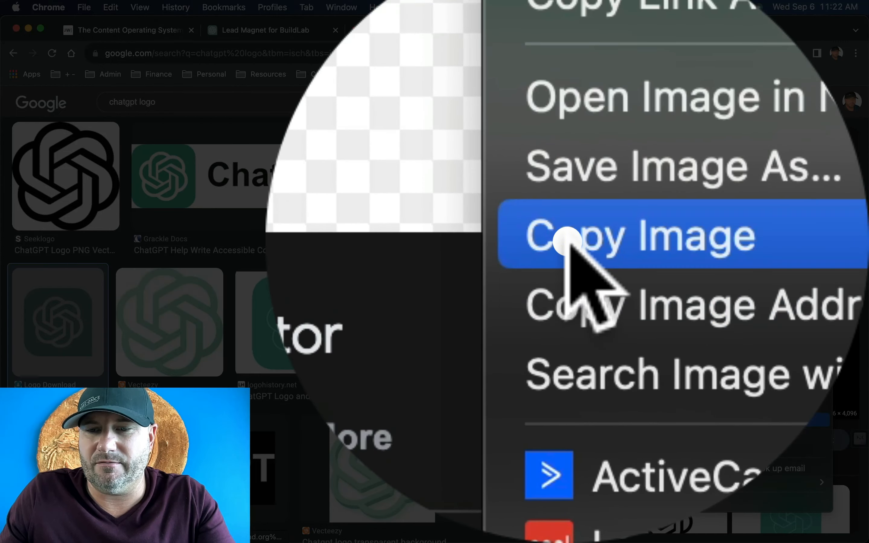
pyautogui.click(676, 419)
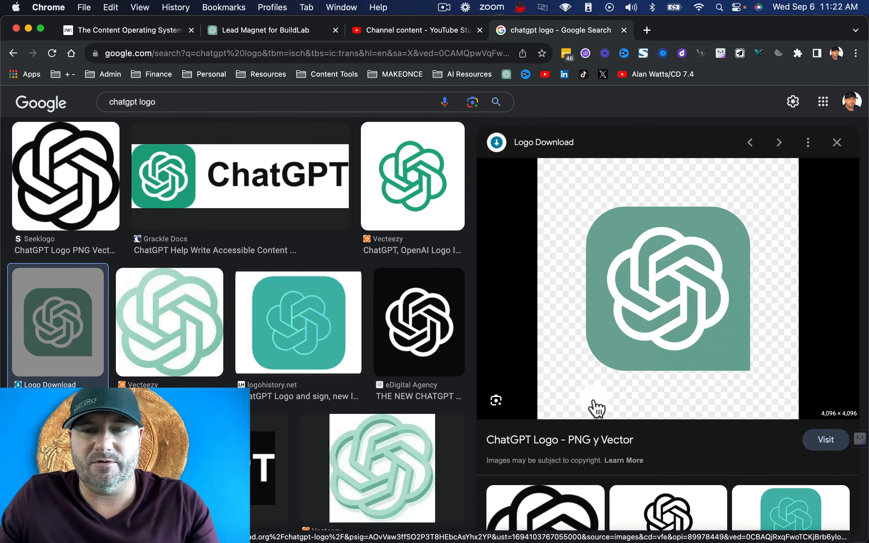
pyautogui.hotkey('ctrl', 'Up')
pyautogui.click(659, 346)
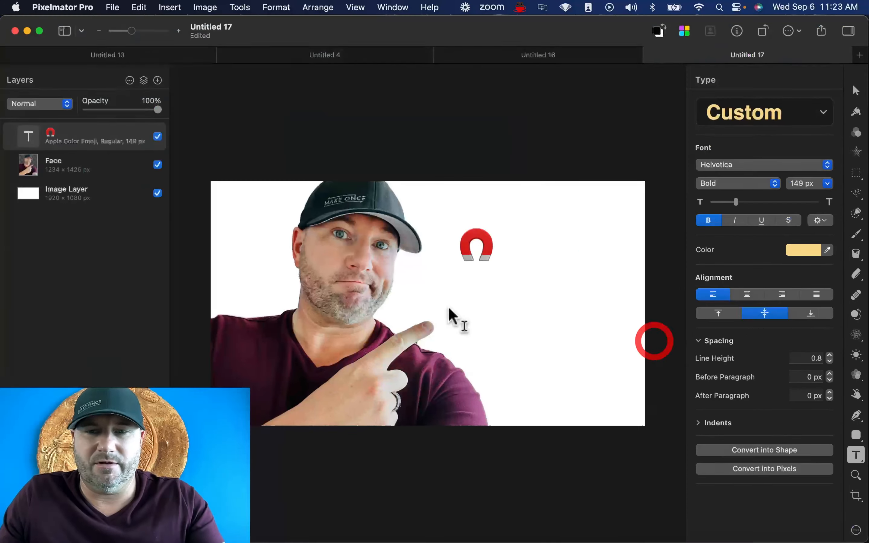
pyautogui.press('super+v')
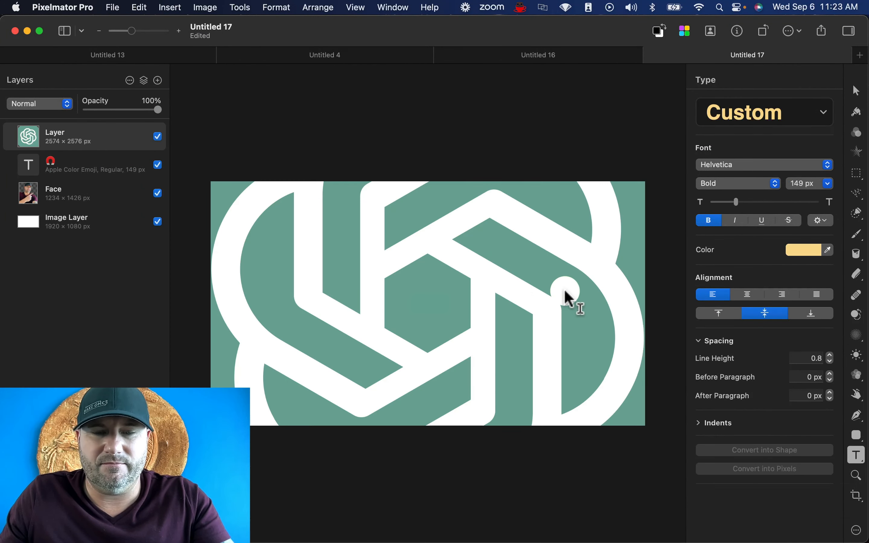
# Shrink the ChatGPT logo to about 588 px and place it in the upper blank area beyond the magnet.
pyautogui.press('v')
pyautogui.scroll(3, 452, 211)
pyautogui.scroll(-4, 452, 211)
pyautogui.scroll(-5, 452, 210)
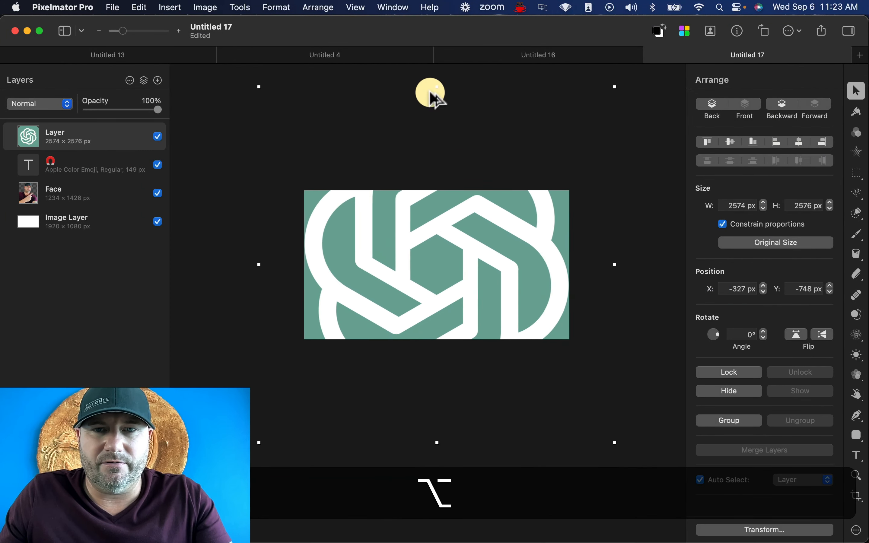
pyautogui.moveTo(430, 127); pyautogui.dragTo(454, 262)
pyautogui.moveTo(442, 304); pyautogui.dragTo(521, 284)
pyautogui.click(495, 359)
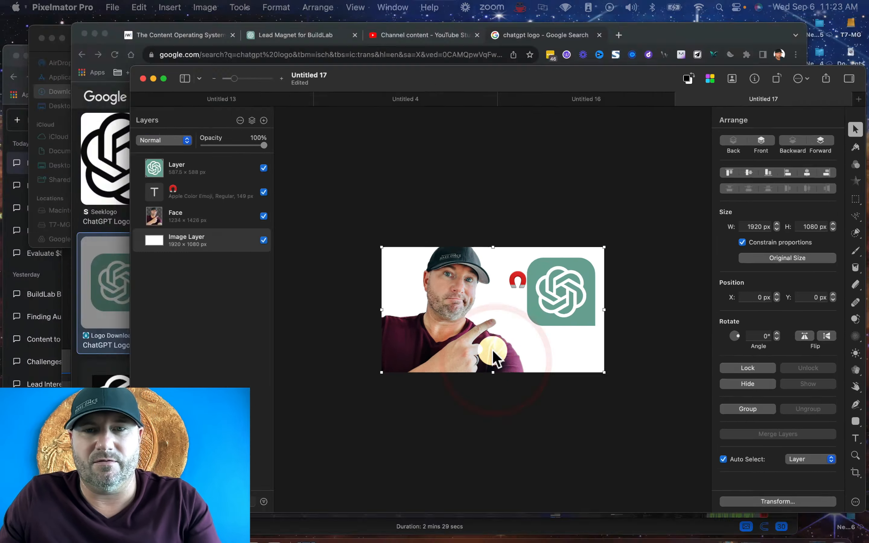
# Switch to the ChatGPT conversation in Chrome and take an area screenshot of the "Save to Notion" button.
pyautogui.hotkey('ctrl', 'Up')
pyautogui.click(523, 139)
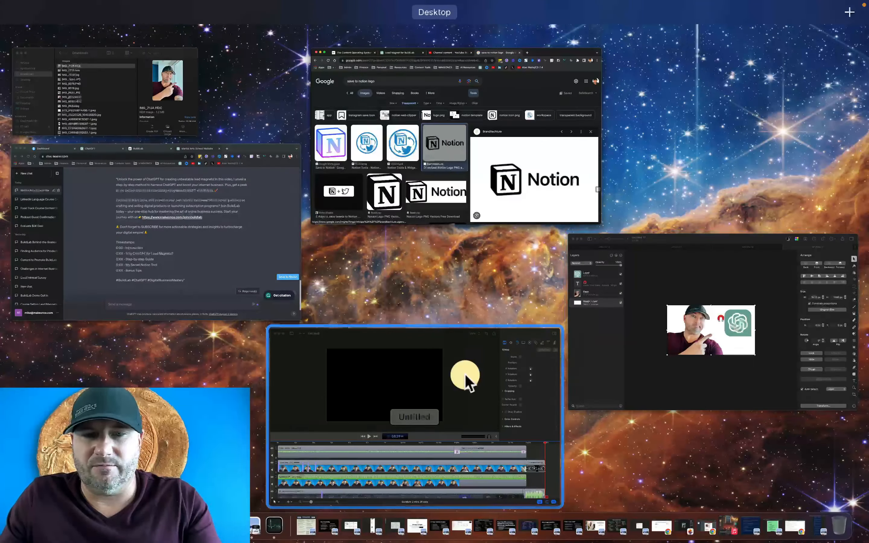
pyautogui.click(269, 272)
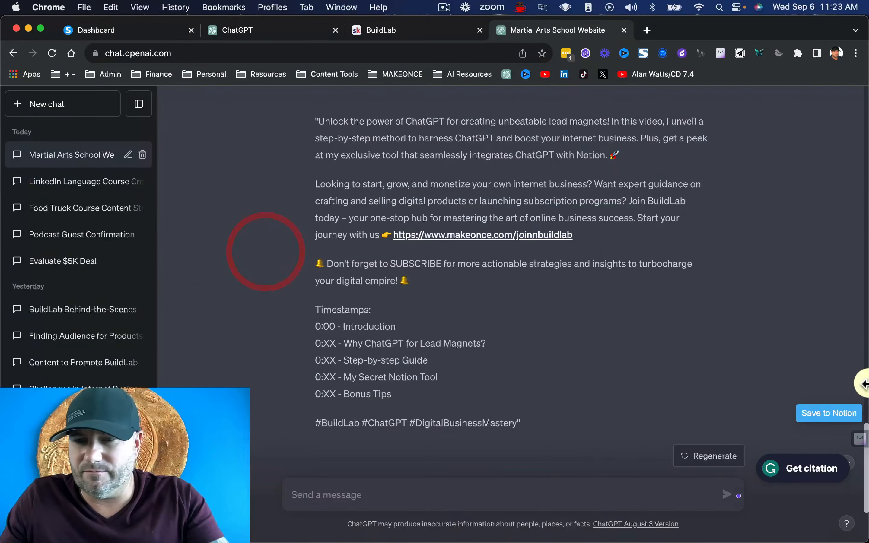
pyautogui.press('shift+super+4')
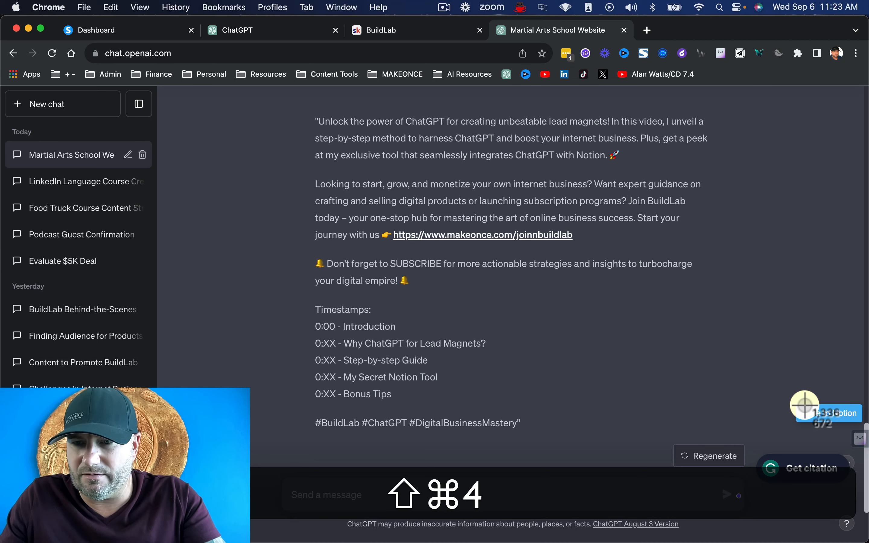
pyautogui.moveTo(796, 418); pyautogui.dragTo(867, 428)
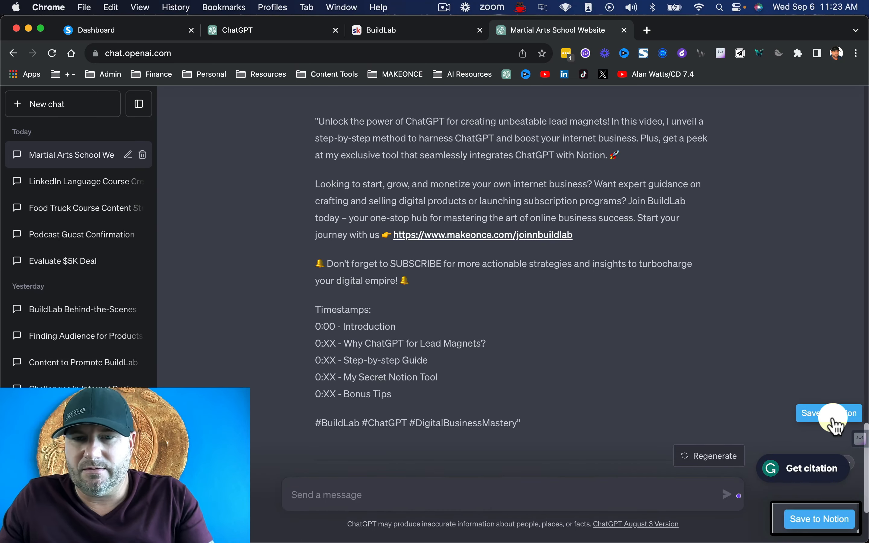
# Switch to Pixelmator Pro and add the "Save to Notion" screenshot to the thumbnail beside the pointing finger.
pyautogui.hotkey('ctrl', 'Up')
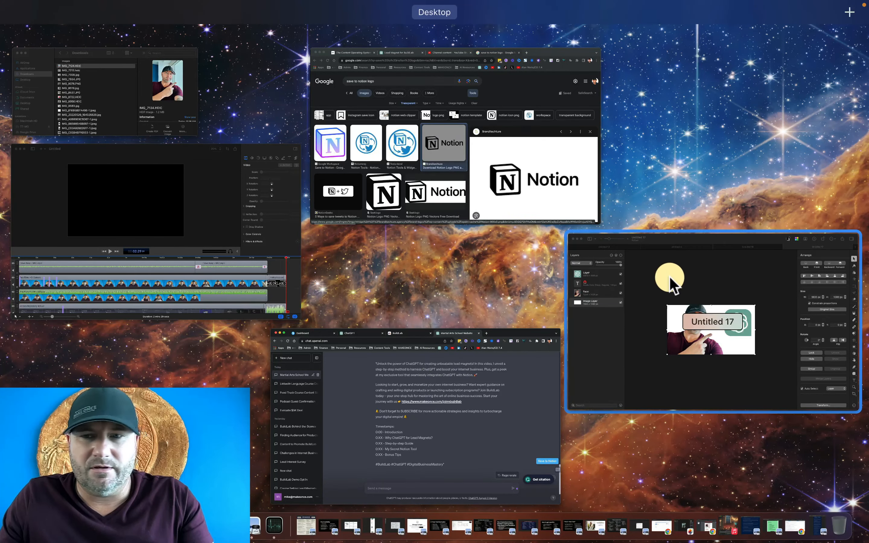
pyautogui.click(714, 286)
pyautogui.moveTo(832, 525); pyautogui.dragTo(472, 314)
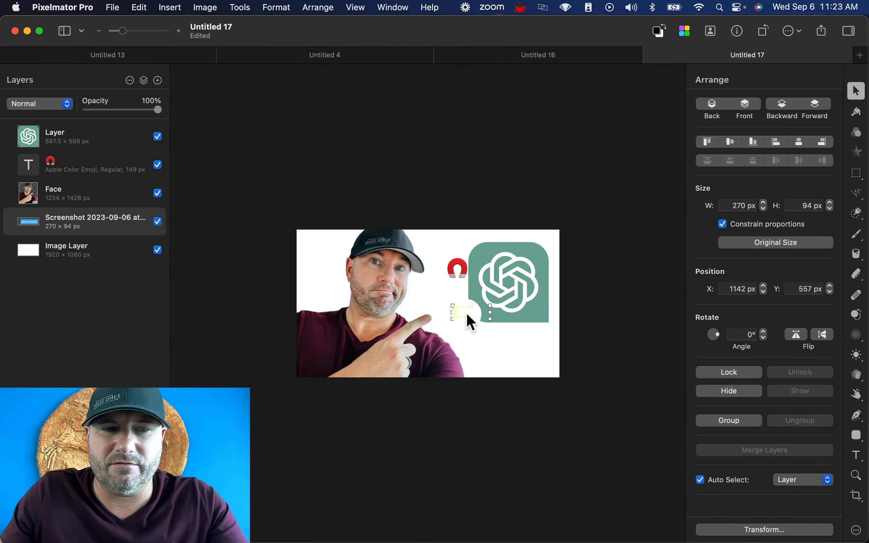
# Enlarge the "Save to Notion" screenshot to about 736 × 256 px and move its layer above all others.
pyautogui.moveTo(55, 221); pyautogui.dragTo(49, 129)
pyautogui.moveTo(454, 313); pyautogui.dragTo(393, 311)
pyautogui.click(85, 222)
pyautogui.moveTo(85, 222); pyautogui.dragTo(79, 130)
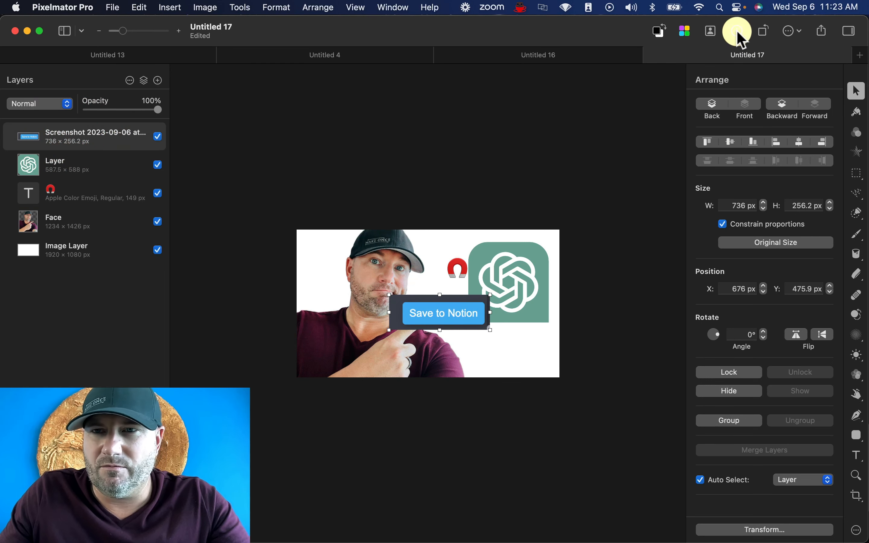
# Clear the background and leftover fragments around the "Save to Notion" button and move it to about X 839, Y 369 px.
pyautogui.click(710, 32)
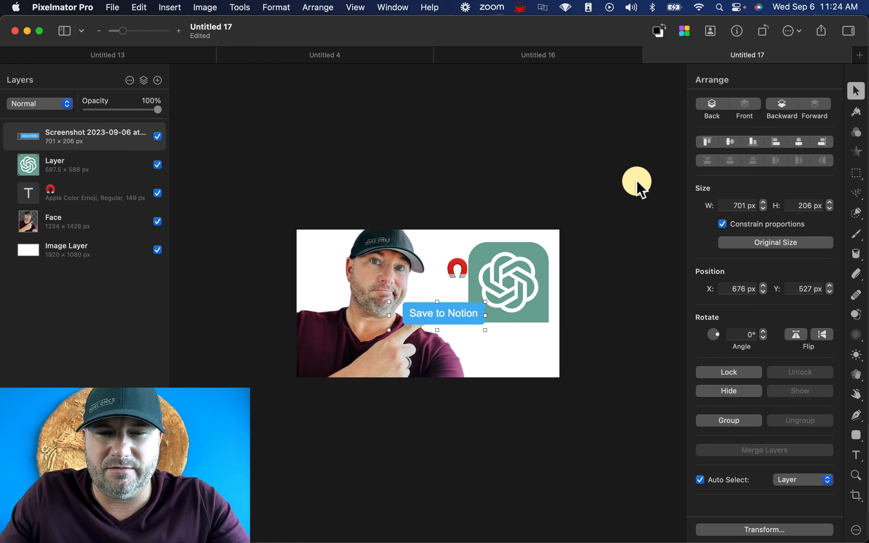
pyautogui.moveTo(442, 315); pyautogui.dragTo(482, 297)
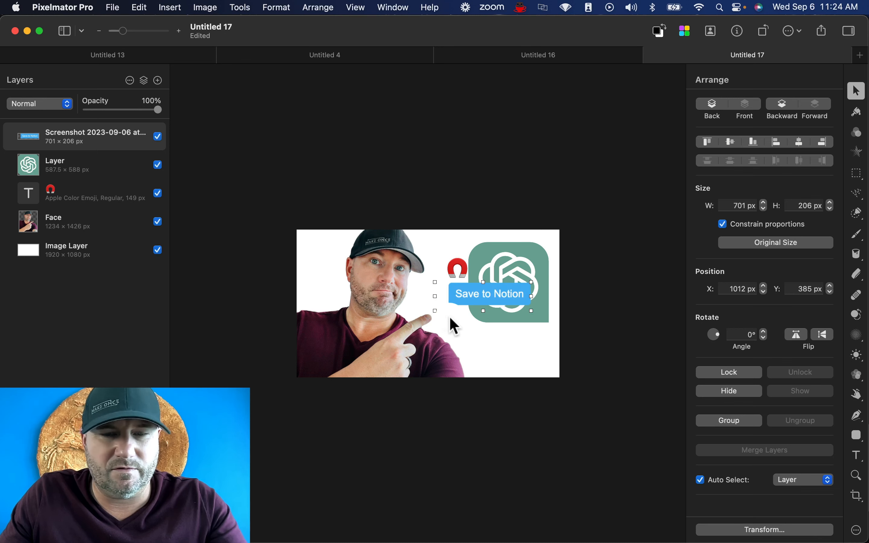
pyautogui.scroll(-3, 481, 296)
pyautogui.scroll(10, 481, 297)
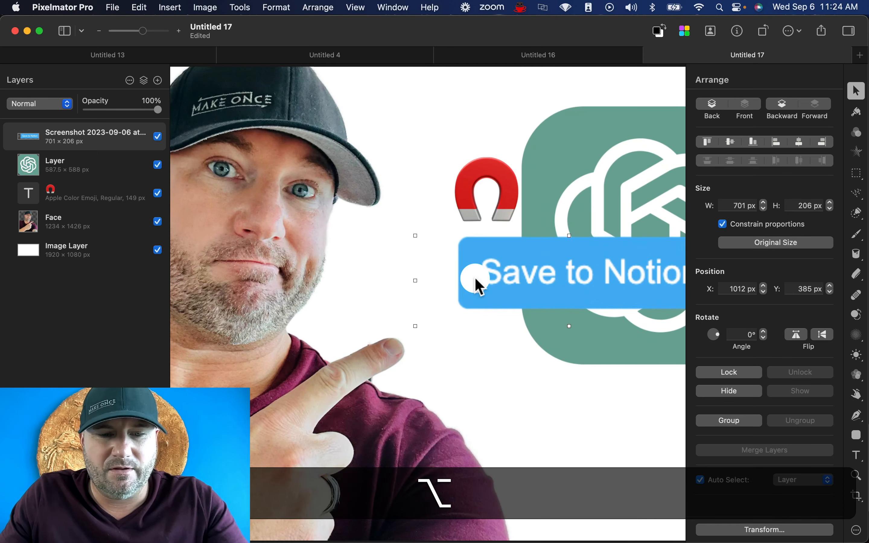
pyautogui.press('e')
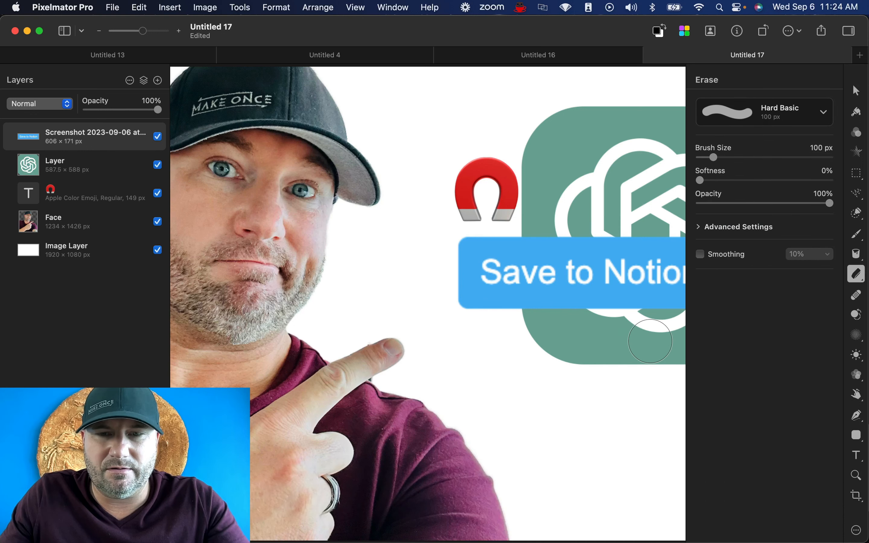
pyautogui.press('v')
pyautogui.moveTo(605, 281); pyautogui.dragTo(487, 271)
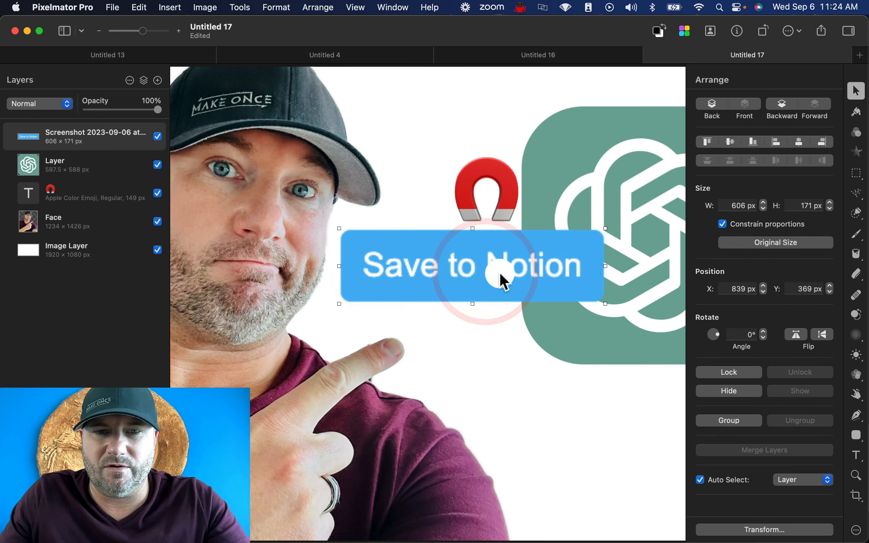
# Give the "Save to Notion" button a shadow with about 11 px distance and a 232° angle.
pyautogui.press('s')
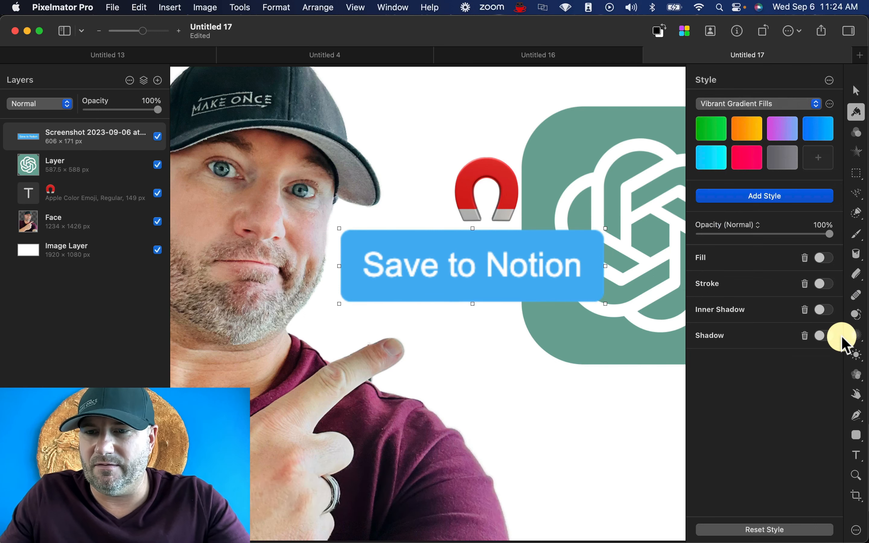
pyautogui.click(825, 336)
pyautogui.moveTo(701, 390); pyautogui.dragTo(700, 425)
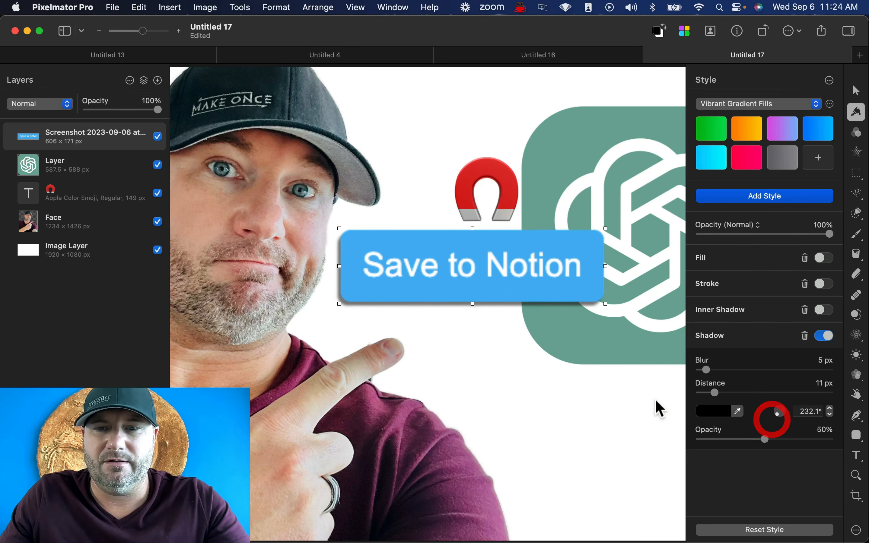
pyautogui.click(653, 399)
# Add a shadow falling down and left to the ChatGPT logo, increase its distance, and soften the "Save to Notion" button's shadow.
pyautogui.click(620, 349)
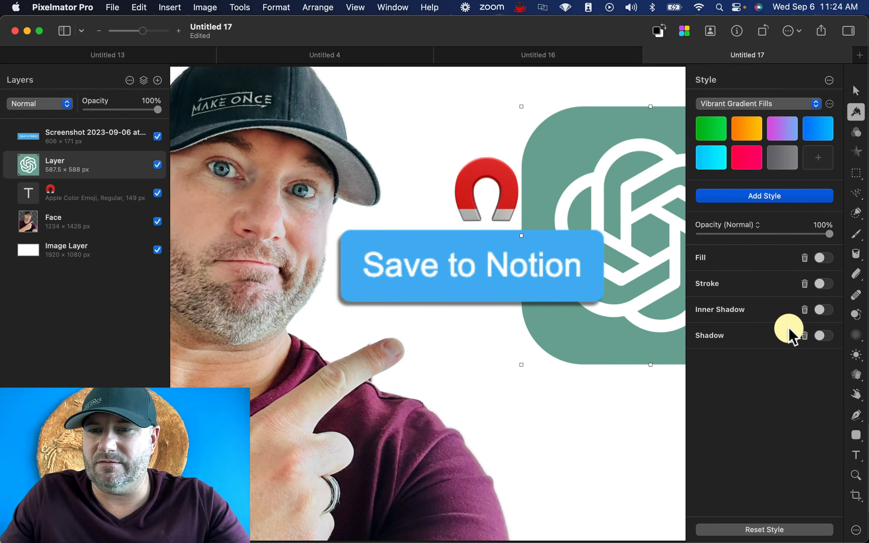
pyautogui.click(824, 336)
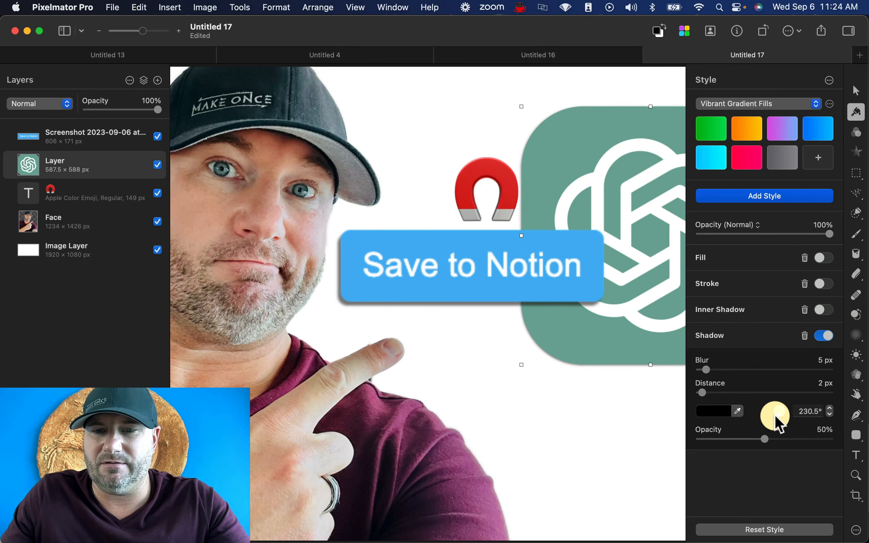
pyautogui.moveTo(775, 416); pyautogui.dragTo(771, 417)
pyautogui.moveTo(703, 392); pyautogui.dragTo(722, 368)
pyautogui.click(557, 287)
pyautogui.click(571, 376)
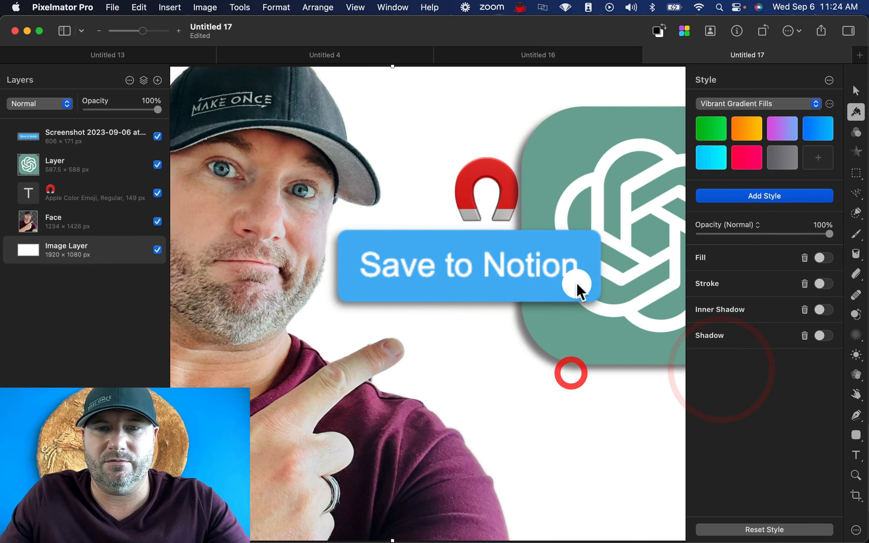
# Enlarge the magnet emoji to about 436 px and bring it in front, overlapping the "Save to Notion" button and ChatGPT logo.
pyautogui.click(503, 177)
pyautogui.moveTo(505, 183); pyautogui.dragTo(488, 158)
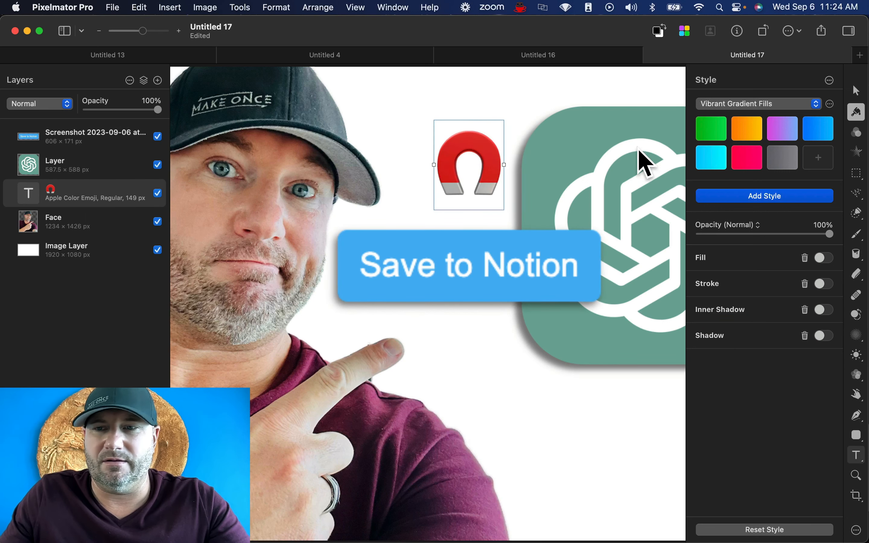
pyautogui.press('t')
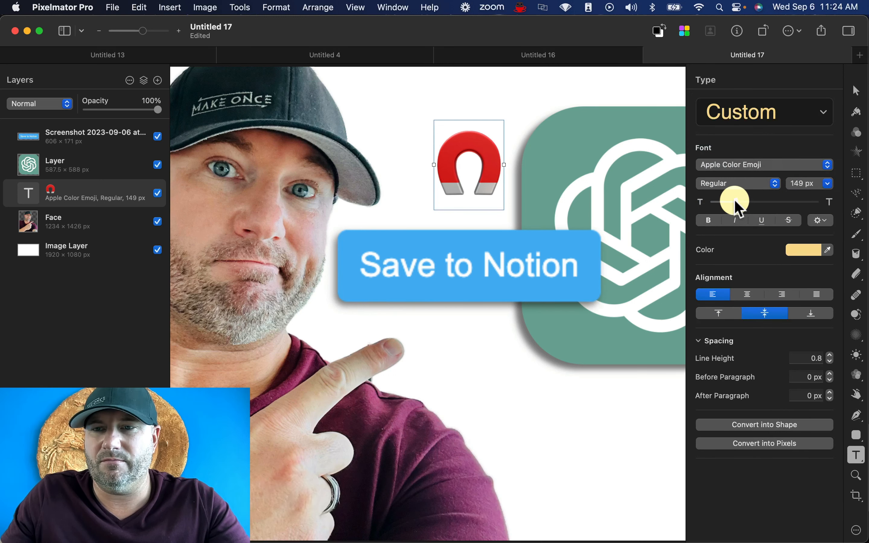
pyautogui.moveTo(735, 202); pyautogui.dragTo(758, 204)
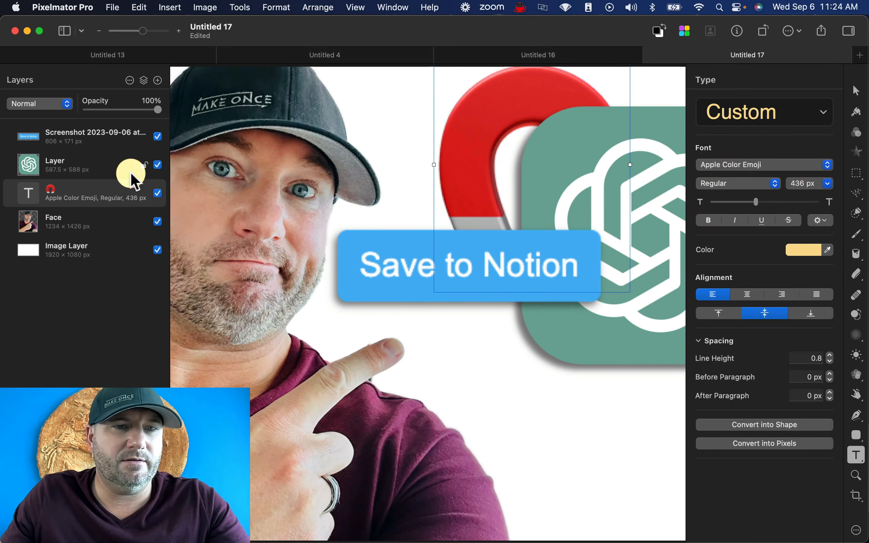
pyautogui.moveTo(95, 196); pyautogui.dragTo(97, 138)
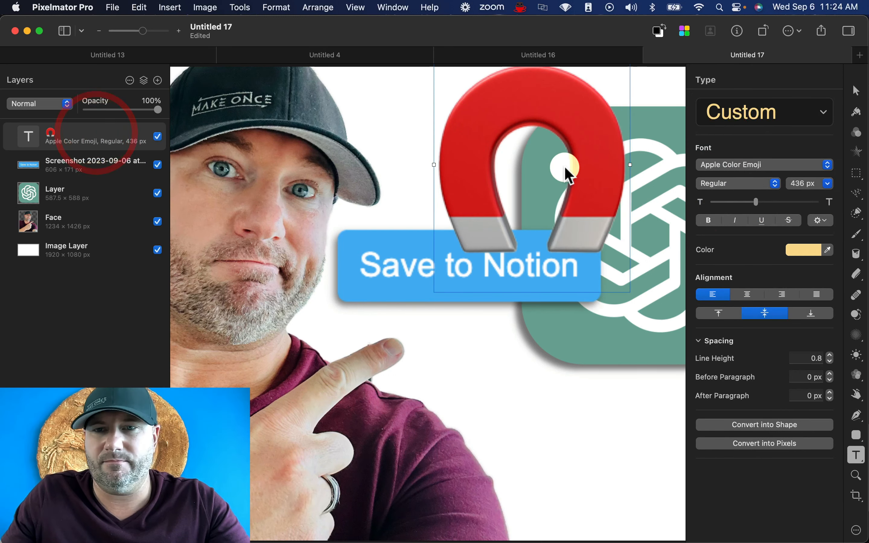
pyautogui.moveTo(565, 169); pyautogui.dragTo(591, 215)
# Convert the magnet text layer into pixels and give it a shadow with 12 px blur, 12 px distance and about a 215° angle.
pyautogui.rightClick(73, 139)
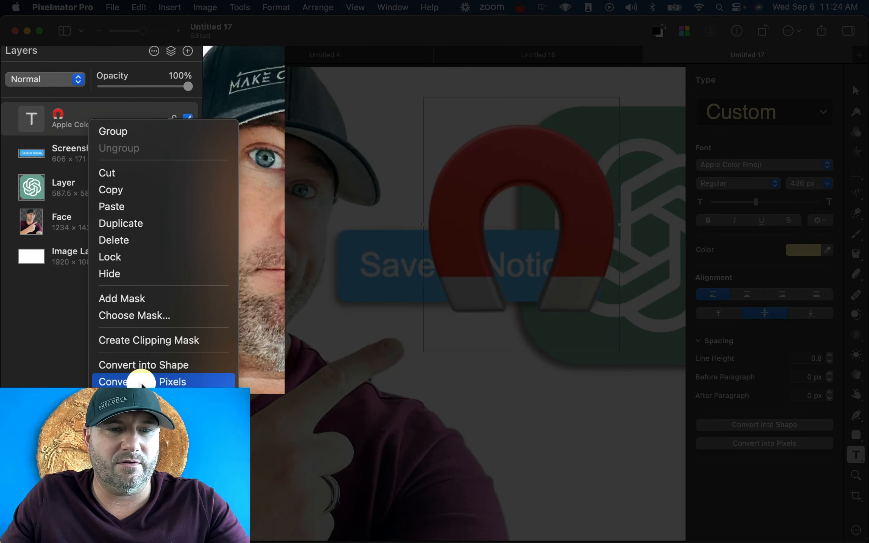
pyautogui.click(141, 381)
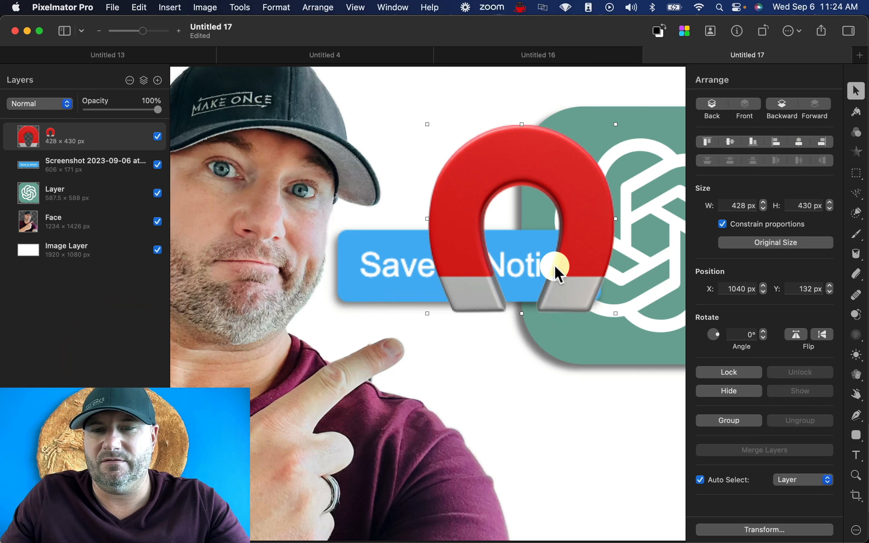
pyautogui.press('s')
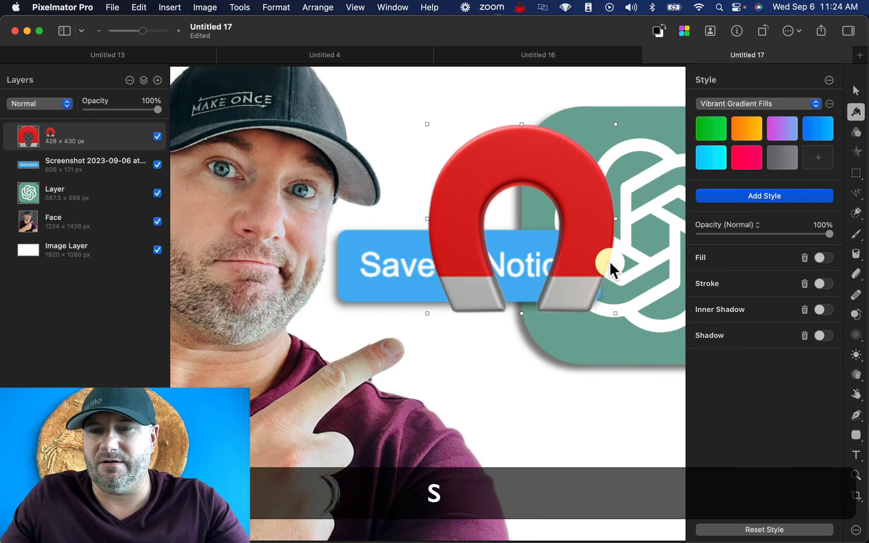
pyautogui.click(825, 336)
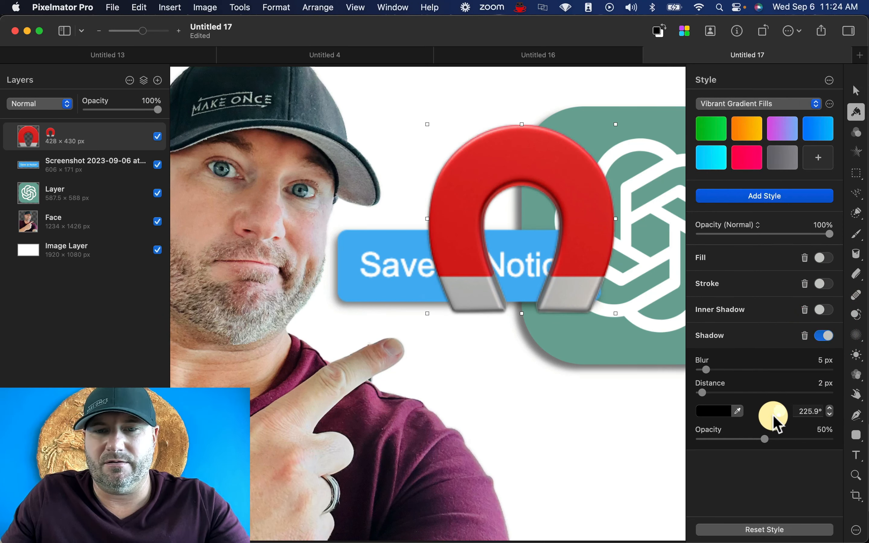
pyautogui.click(772, 428)
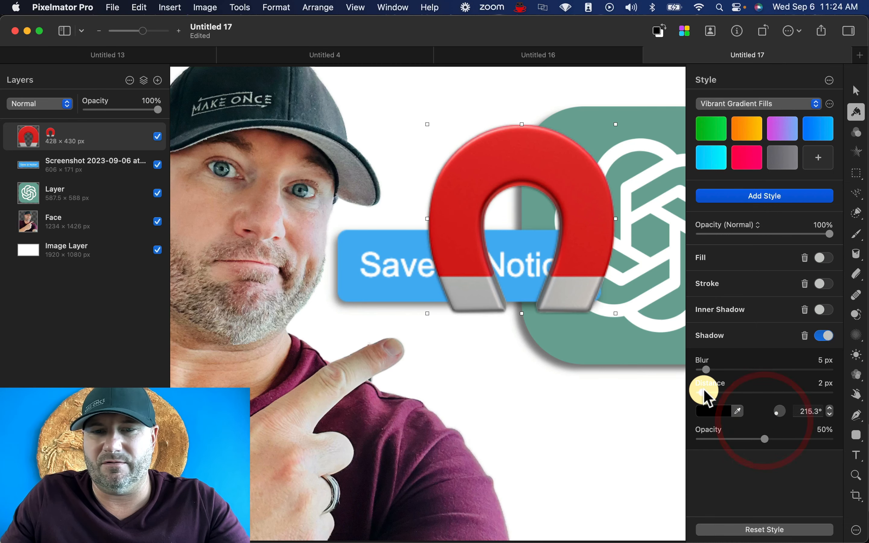
pyautogui.moveTo(704, 393); pyautogui.dragTo(721, 395)
pyautogui.moveTo(704, 367); pyautogui.dragTo(716, 371)
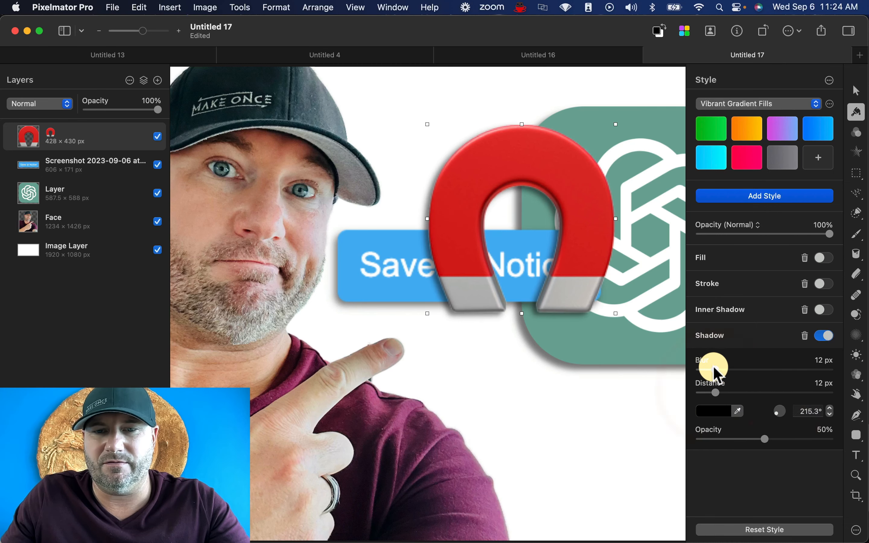
pyautogui.click(550, 385)
pyautogui.keyDown('alt'); pyautogui.scroll(3, 575, 310); pyautogui.keyUp('alt')
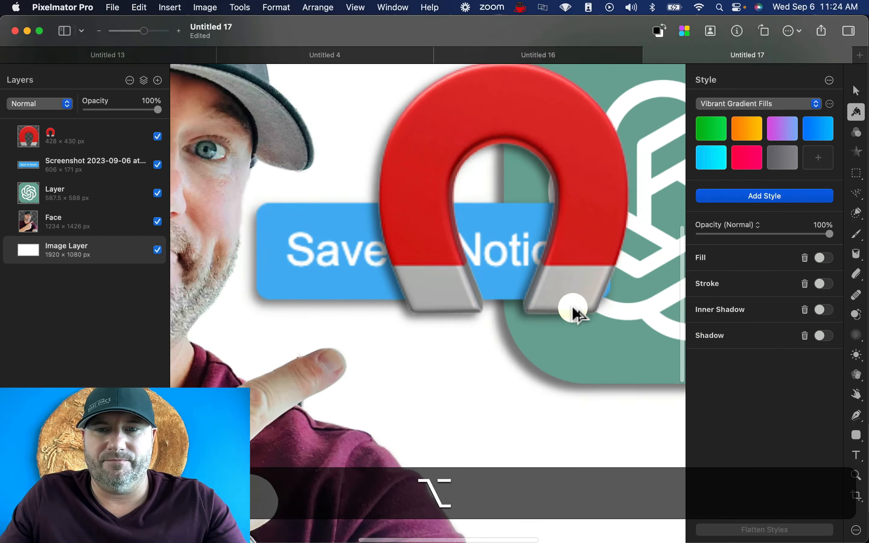
# Shrink the ChatGPT logo to about 444 px and move it to the canvas's lower right, below the magnet.
pyautogui.keyDown('alt'); pyautogui.scroll(-5, 583, 316); pyautogui.keyUp('alt')
pyautogui.keyDown('alt'); pyautogui.scroll(-5, 583, 316); pyautogui.keyUp('alt')
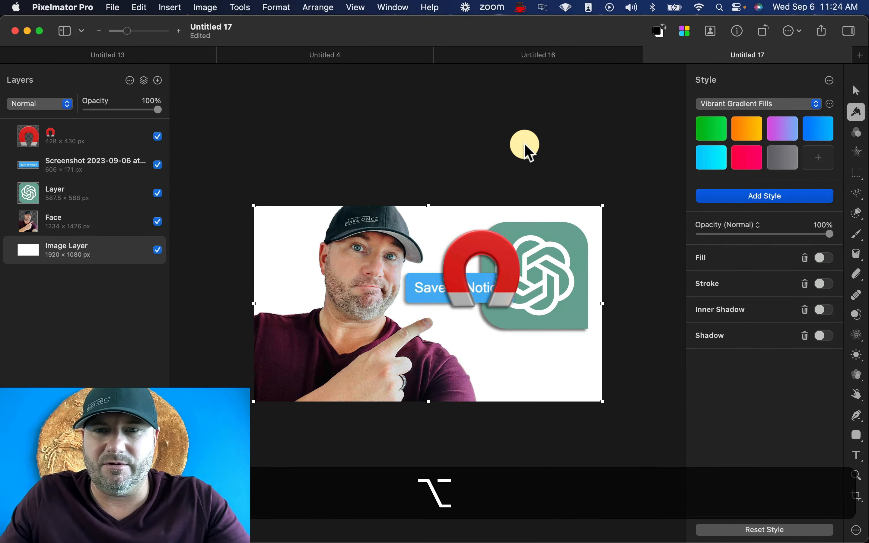
pyautogui.click(524, 144)
pyautogui.click(552, 279)
pyautogui.moveTo(583, 234); pyautogui.dragTo(566, 252)
pyautogui.moveTo(543, 307); pyautogui.dragTo(571, 371)
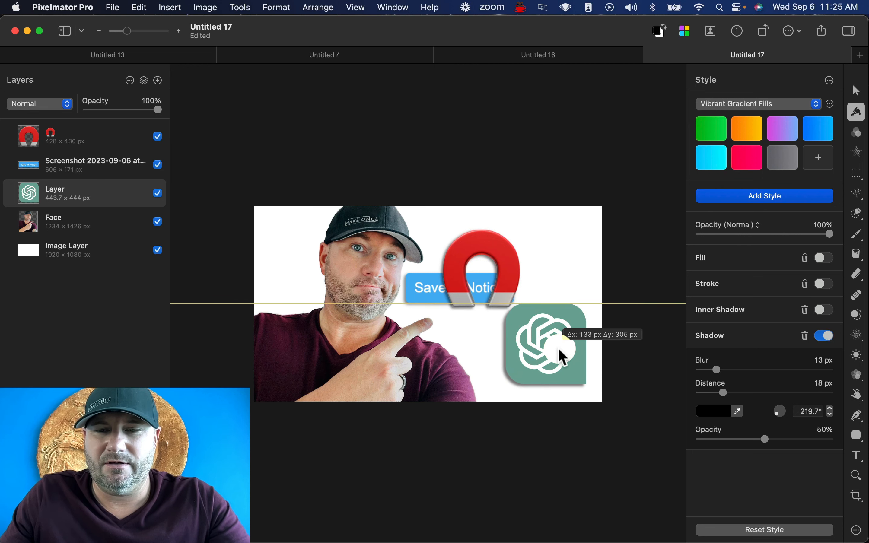
# Move the magnet up and position the "Save to Notion" button below it, overlapping the ChatGPT logo's upper-left corner.
pyautogui.moveTo(514, 274); pyautogui.dragTo(508, 255)
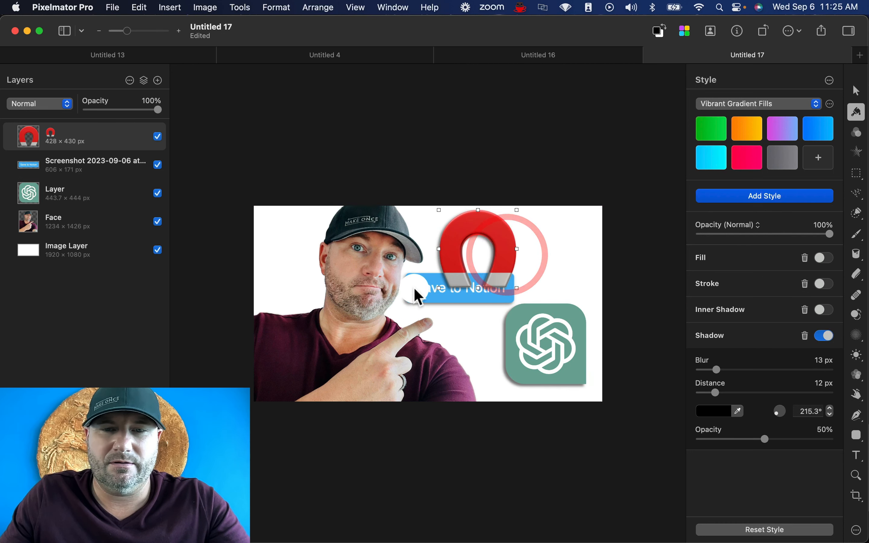
pyautogui.moveTo(417, 292); pyautogui.dragTo(463, 340)
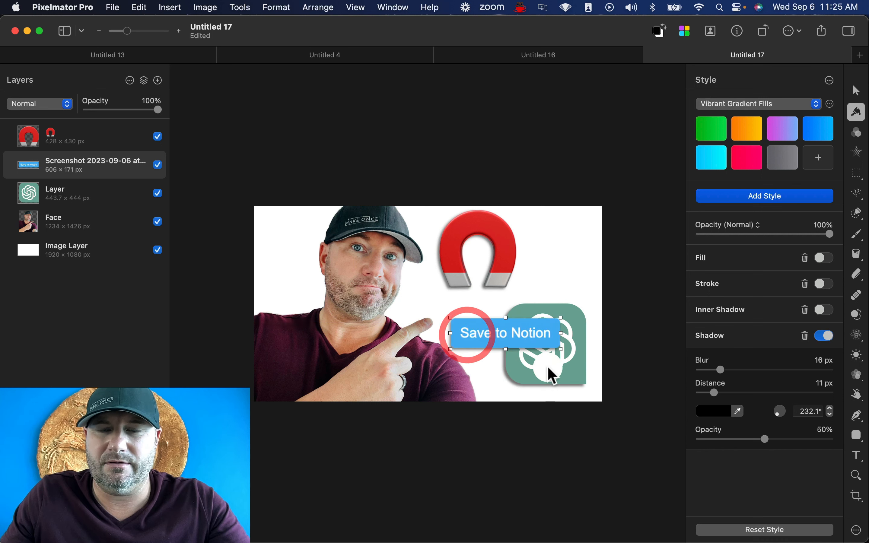
pyautogui.moveTo(548, 367); pyautogui.dragTo(559, 368)
pyautogui.moveTo(519, 330)
pyautogui.mouseDown()
pyautogui.moveTo(515, 304)
pyautogui.moveTo(520, 320)
pyautogui.mouseUp()
# Rotate the magnet to about 134° and place it below the "Save to Notion" button, with its poles towards the button and the logo.
pyautogui.click(498, 254)
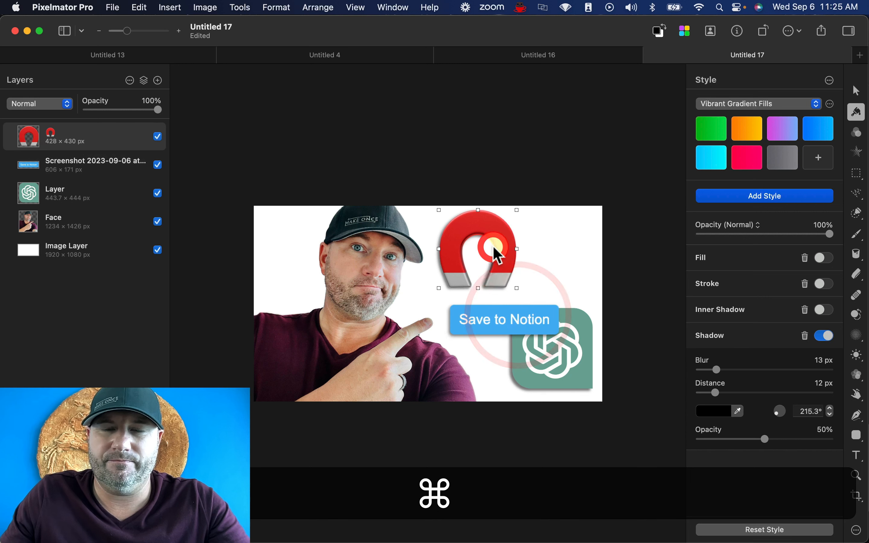
pyautogui.moveTo(499, 254); pyautogui.dragTo(501, 270)
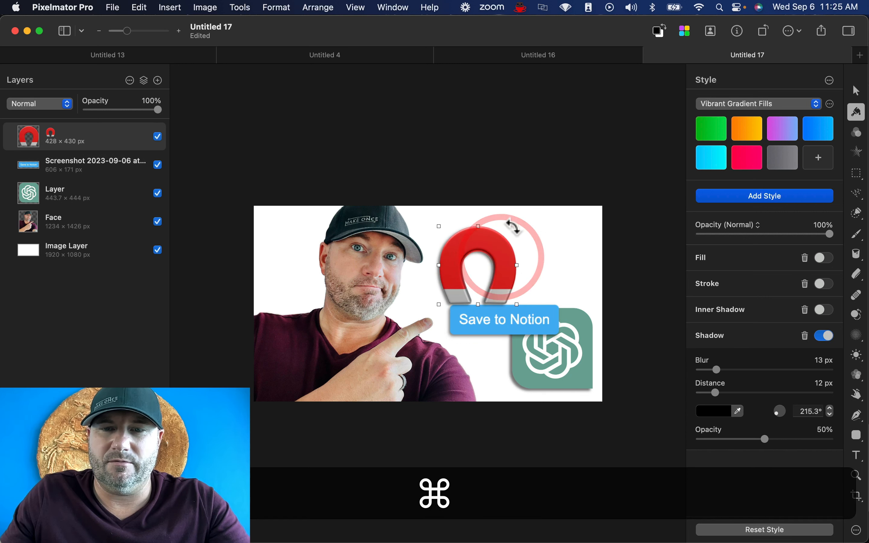
pyautogui.moveTo(513, 227); pyautogui.dragTo(428, 264)
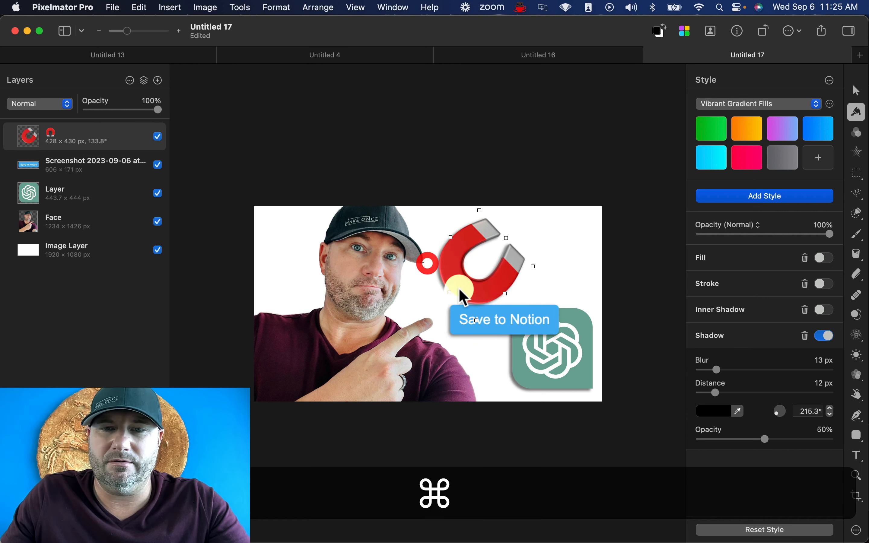
pyautogui.moveTo(463, 296); pyautogui.dragTo(499, 396)
pyautogui.click(502, 282)
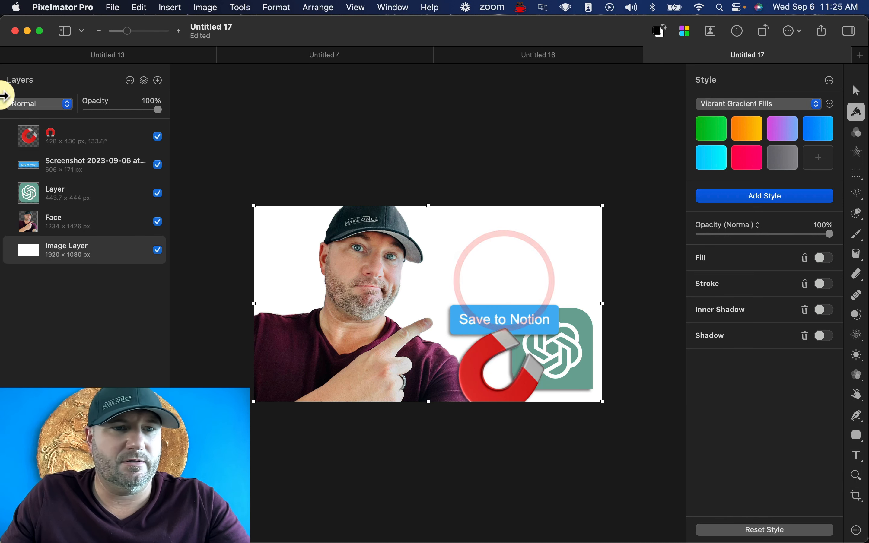
# Move the magnet, "Save to Notion" button and ChatGPT logo layers together to the upper right of the canvas.
pyautogui.click(94, 188)
pyautogui.keyDown('super'); pyautogui.click(97, 166); pyautogui.keyUp('super')
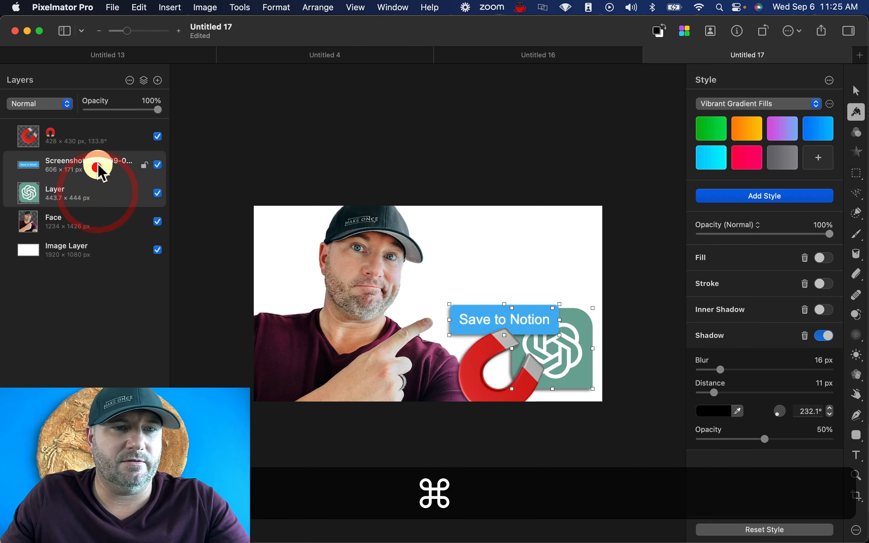
pyautogui.keyDown('super'); pyautogui.click(107, 140); pyautogui.keyUp('super')
pyautogui.moveTo(568, 361); pyautogui.dragTo(559, 277)
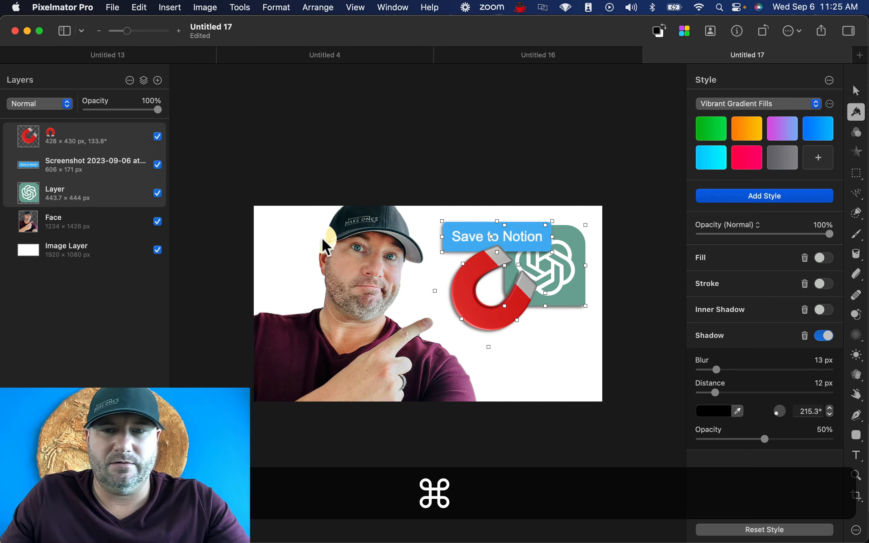
# Nudge the magnet slightly left and the ChatGPT logo slightly down and left to tighten their arrangement.
pyautogui.click(561, 351)
pyautogui.moveTo(504, 309); pyautogui.dragTo(501, 315)
pyautogui.keyDown('super'); pyautogui.click(550, 363); pyautogui.keyUp('super')
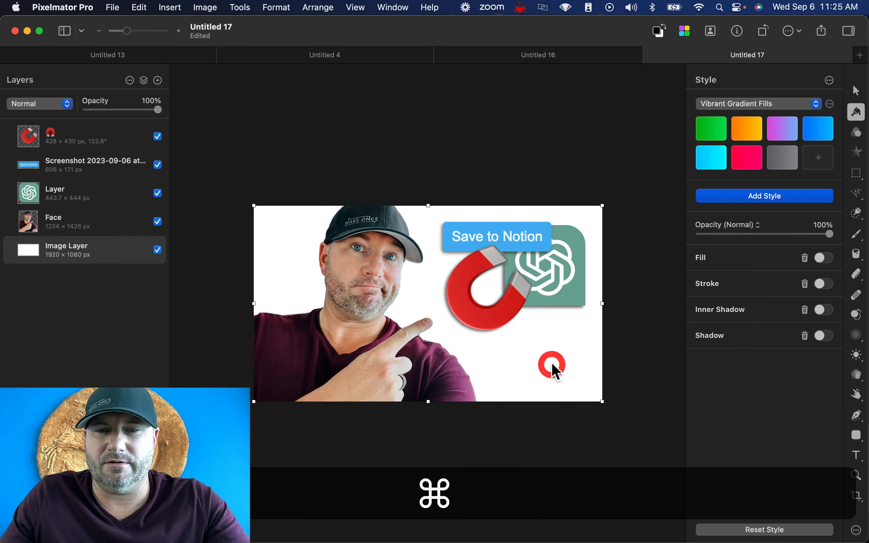
pyautogui.moveTo(566, 268); pyautogui.dragTo(558, 272)
pyautogui.keyDown('super'); pyautogui.click(574, 371); pyautogui.keyUp('super')
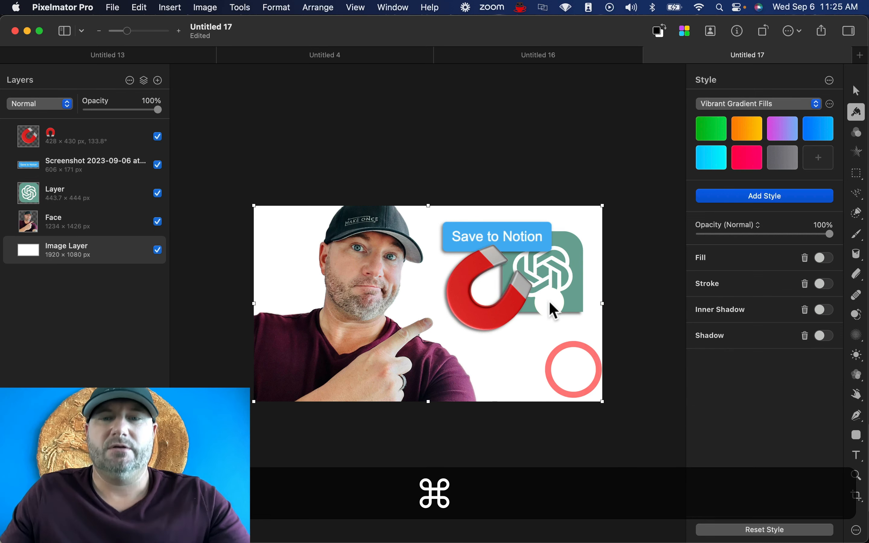
# Convert the magnet, "Save to Notion" button and ChatGPT logo layers into pixels.
pyautogui.click(75, 196)
pyautogui.keyDown('super'); pyautogui.click(77, 166); pyautogui.keyUp('super')
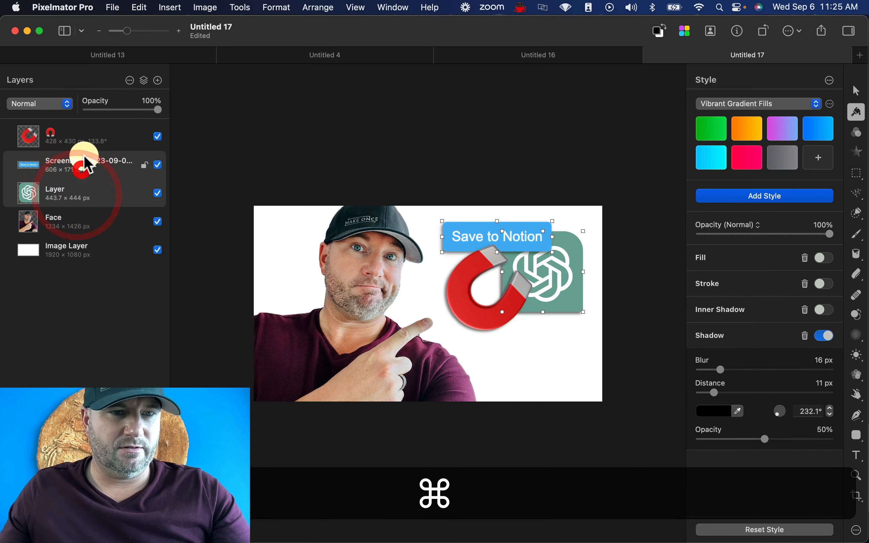
pyautogui.keyDown('super'); pyautogui.click(87, 140); pyautogui.keyUp('super')
pyautogui.rightClick(91, 144)
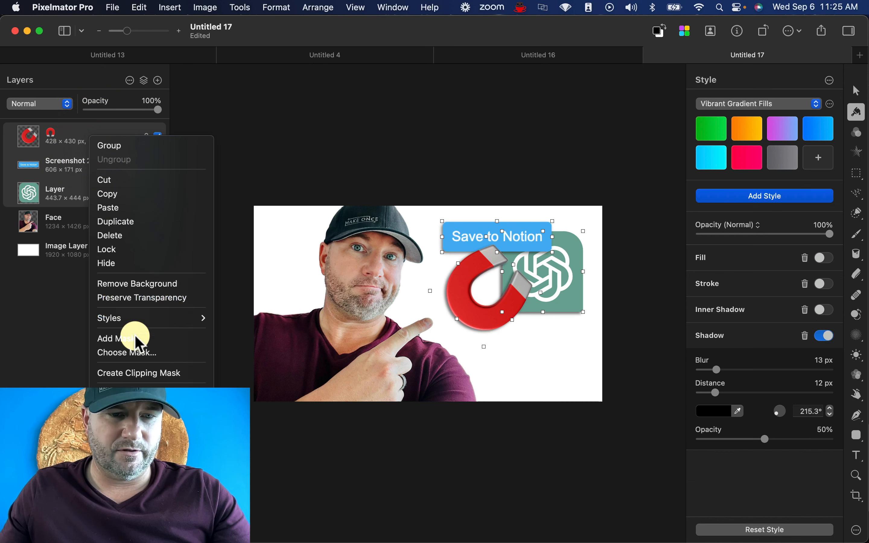
pyautogui.click(126, 394)
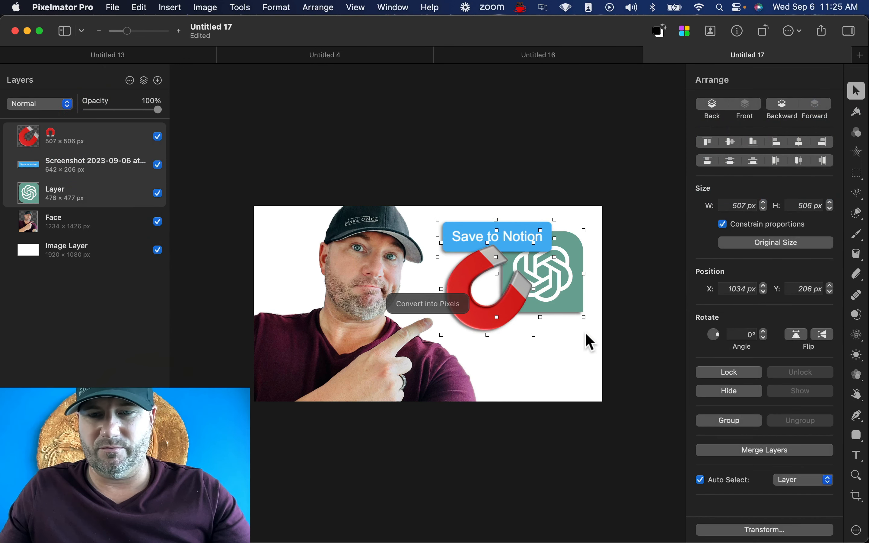
# Undo a trial resize of the three selected graphics and merge them into a single layer.
pyautogui.moveTo(582, 315); pyautogui.dragTo(588, 320)
pyautogui.press('super+z')
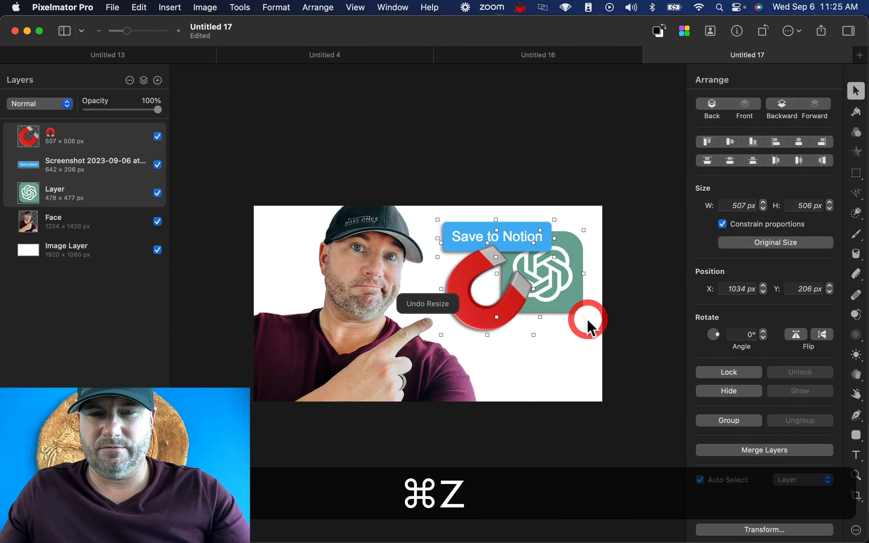
pyautogui.rightClick(92, 191)
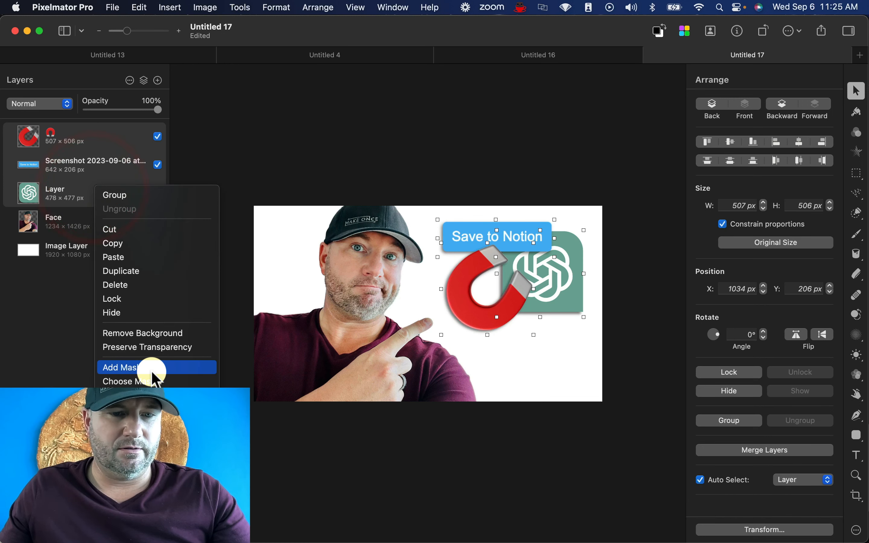
pyautogui.click(126, 429)
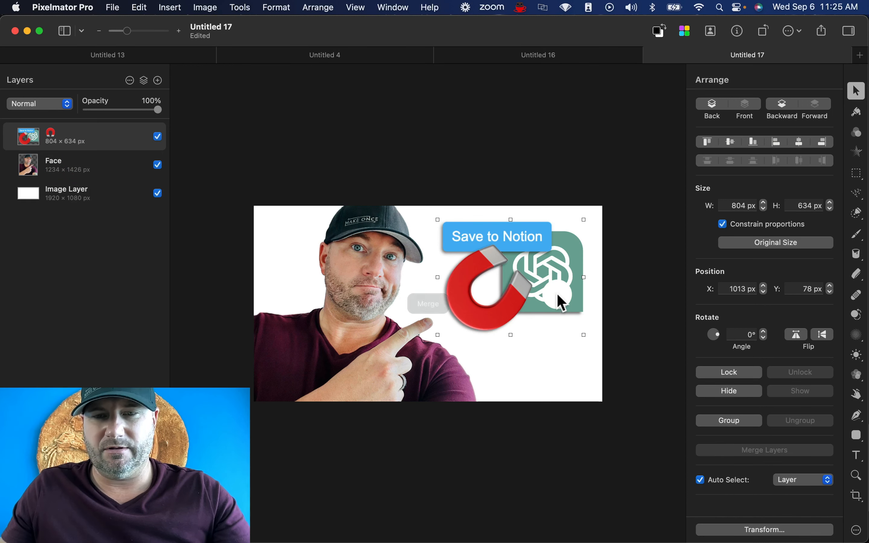
# Enlarge the merged graphic to about 887 × 700 px and position it on the right half of the canvas.
pyautogui.moveTo(557, 296)
pyautogui.mouseDown()
pyautogui.moveTo(566, 289)
pyautogui.moveTo(567, 299)
pyautogui.mouseUp()
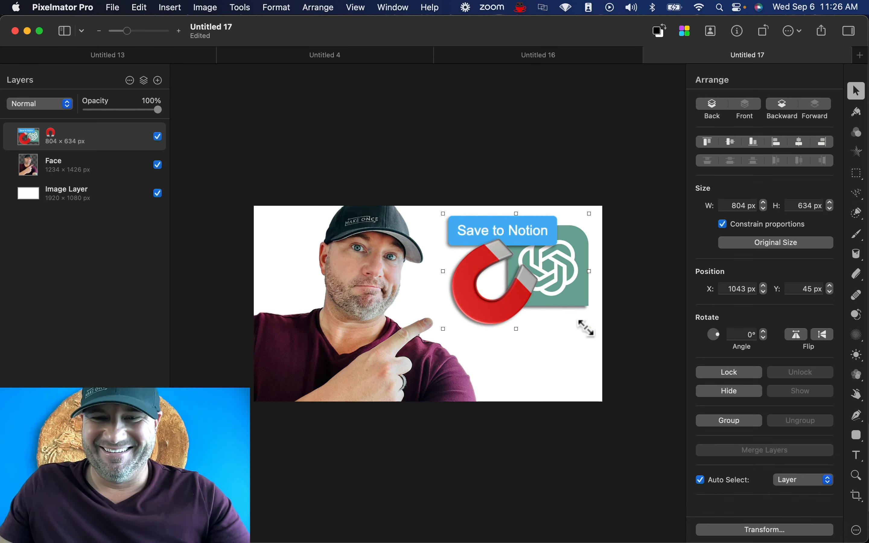
pyautogui.moveTo(589, 328); pyautogui.dragTo(597, 336)
pyautogui.moveTo(566, 275)
pyautogui.mouseDown()
pyautogui.moveTo(553, 273)
pyautogui.moveTo(552, 315)
pyautogui.moveTo(554, 283)
pyautogui.mouseUp()
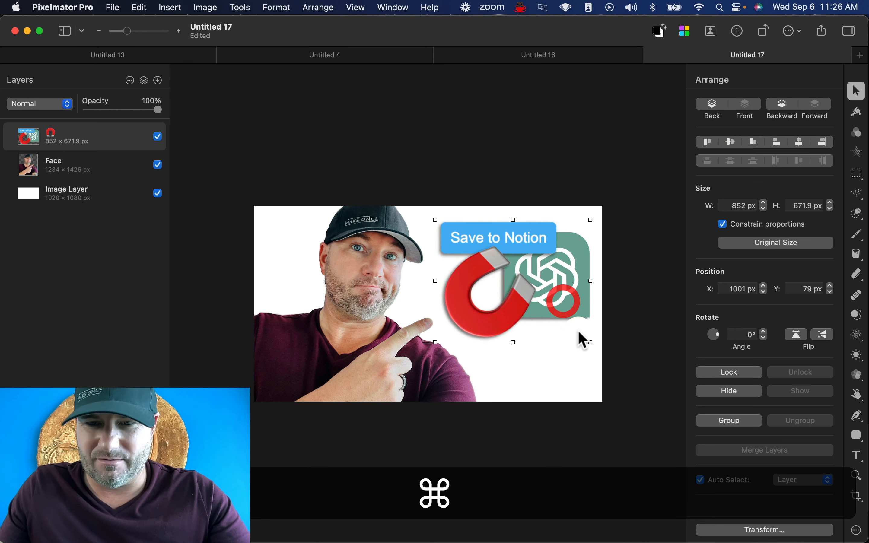
pyautogui.moveTo(591, 342); pyautogui.dragTo(597, 347)
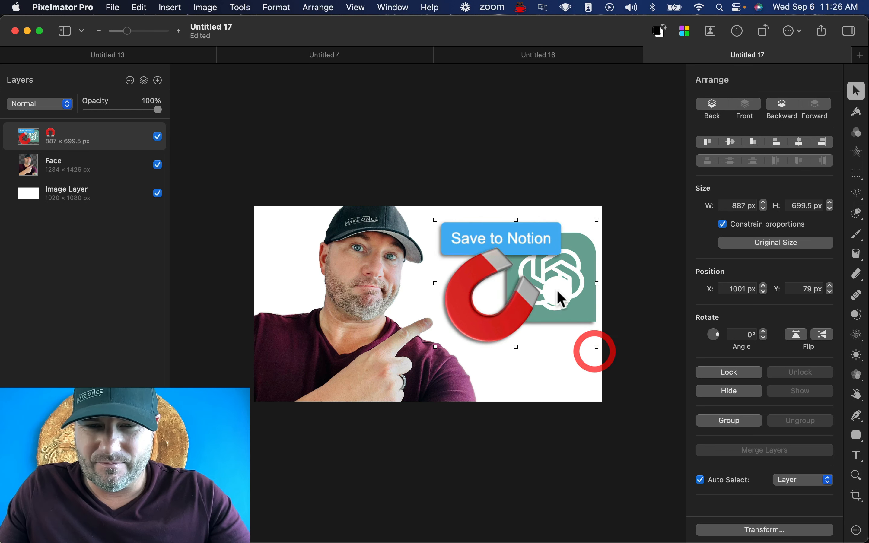
pyautogui.moveTo(557, 291); pyautogui.dragTo(552, 283)
# Enlarge the portrait to about 1508 × 1743 px and lower it together with the merged graphic to balance the composition.
pyautogui.click(365, 278)
pyautogui.moveTo(253, 324); pyautogui.dragTo(206, 324)
pyautogui.moveTo(301, 326); pyautogui.dragTo(311, 339)
pyautogui.moveTo(540, 277)
pyautogui.mouseDown()
pyautogui.moveTo(545, 317)
pyautogui.moveTo(538, 289)
pyautogui.mouseUp()
pyautogui.click(468, 140)
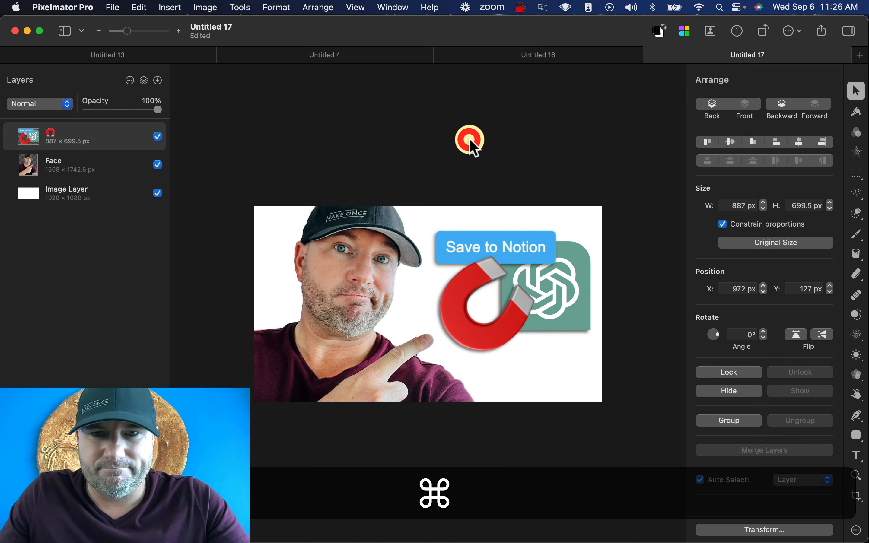
# Export a 100% quality JPG to the "long form" folder as "How to Use ChatGPT for Irresistible Lead Magnets + My Secret Notion Tool!".
pyautogui.click(820, 31)
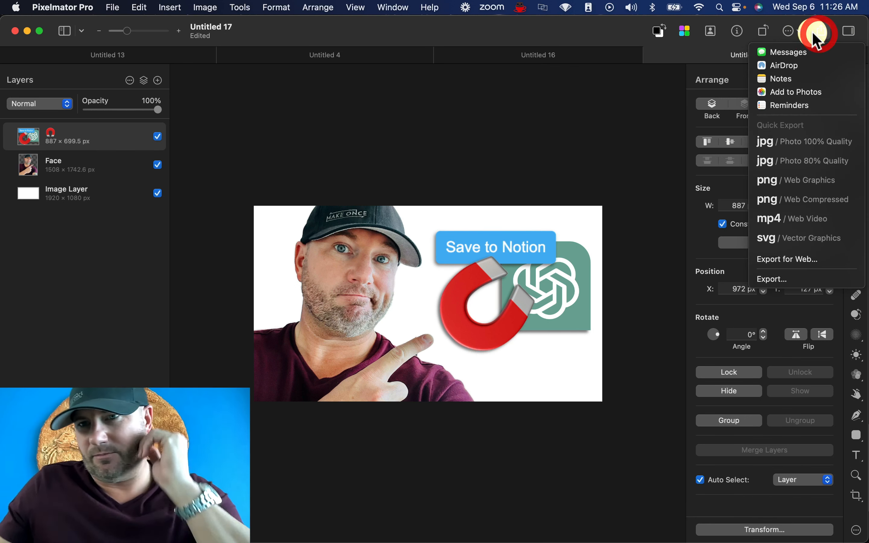
pyautogui.click(784, 144)
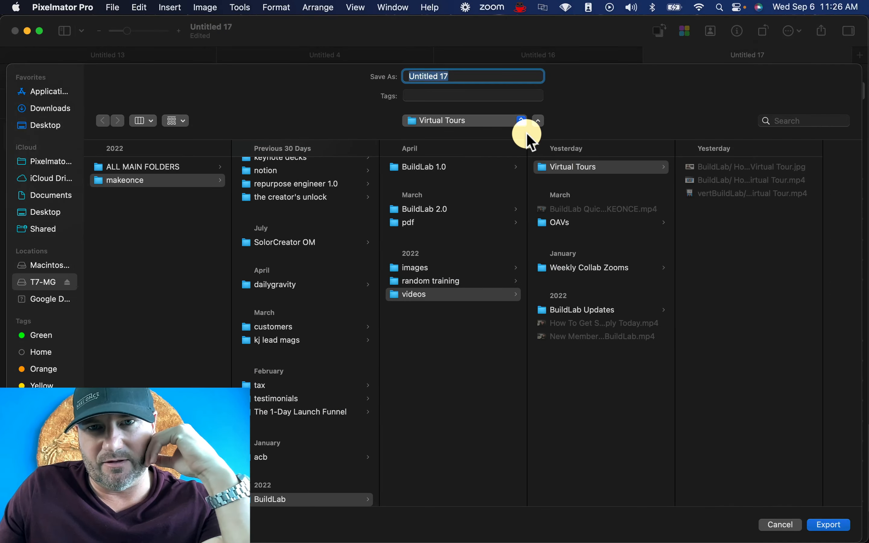
pyautogui.click(488, 121)
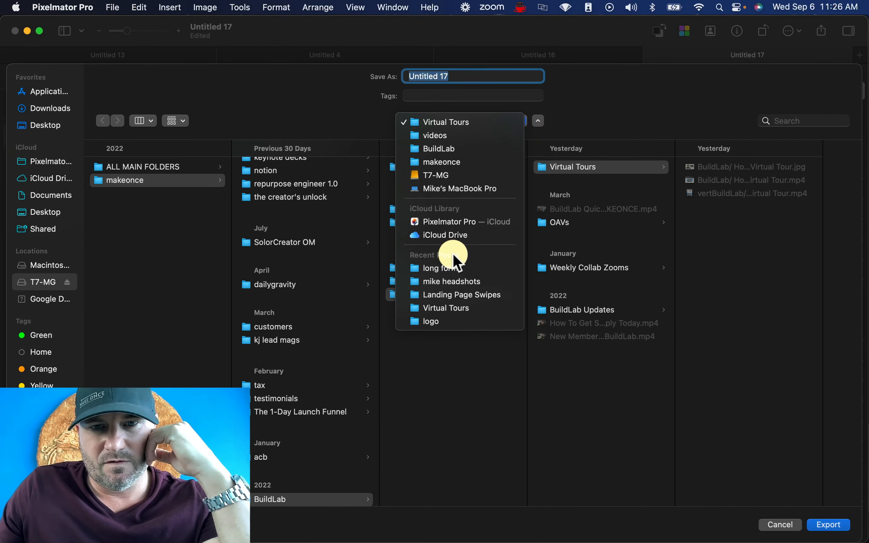
pyautogui.click(454, 268)
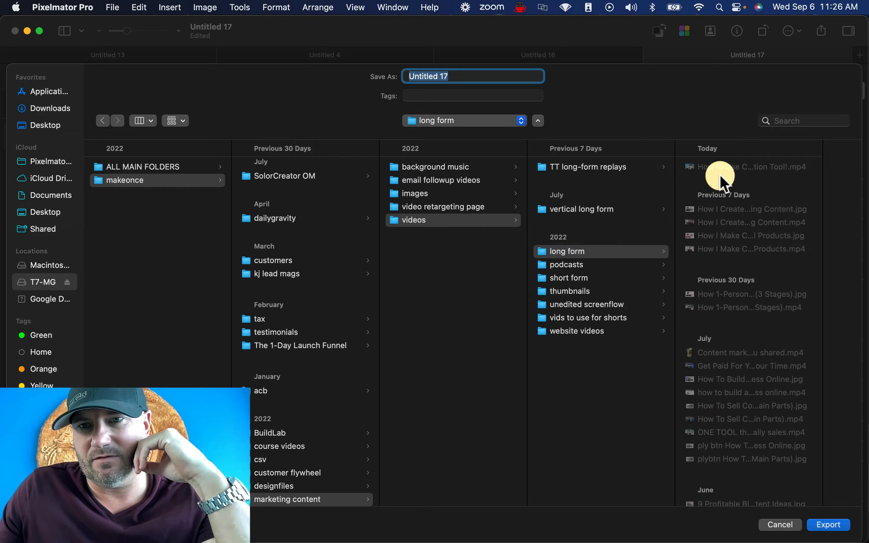
pyautogui.click(722, 169)
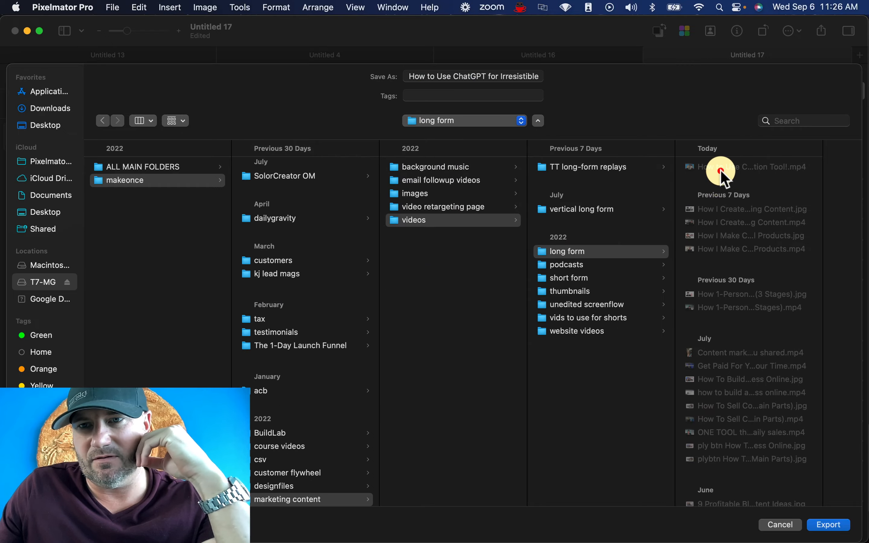
pyautogui.click(832, 527)
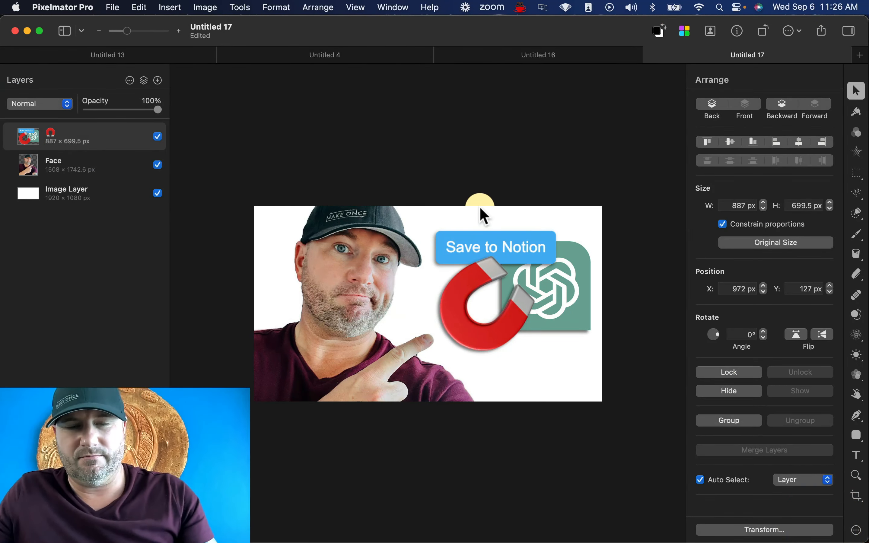
# Switch to Chrome and bring up the video's upload details in YouTube Studio.
pyautogui.hotkey('ctrl', 'Up')
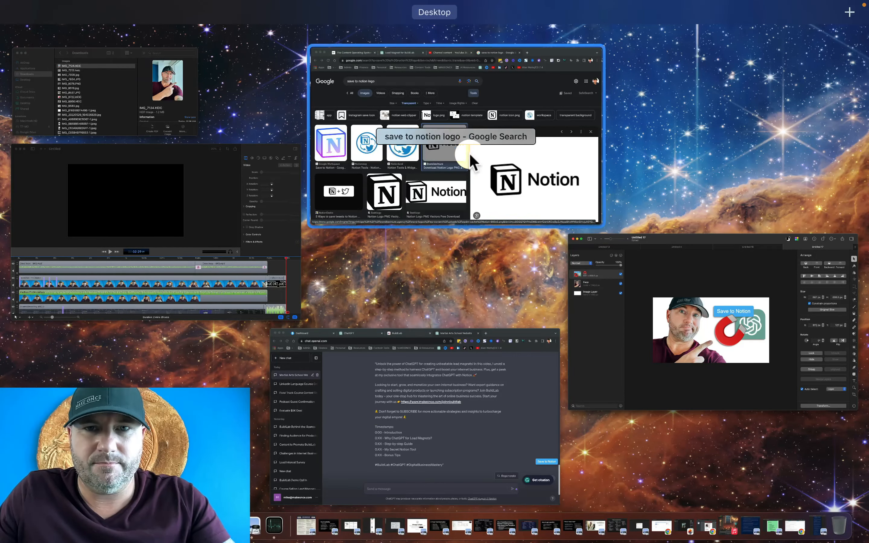
pyautogui.click(472, 161)
pyautogui.click(430, 30)
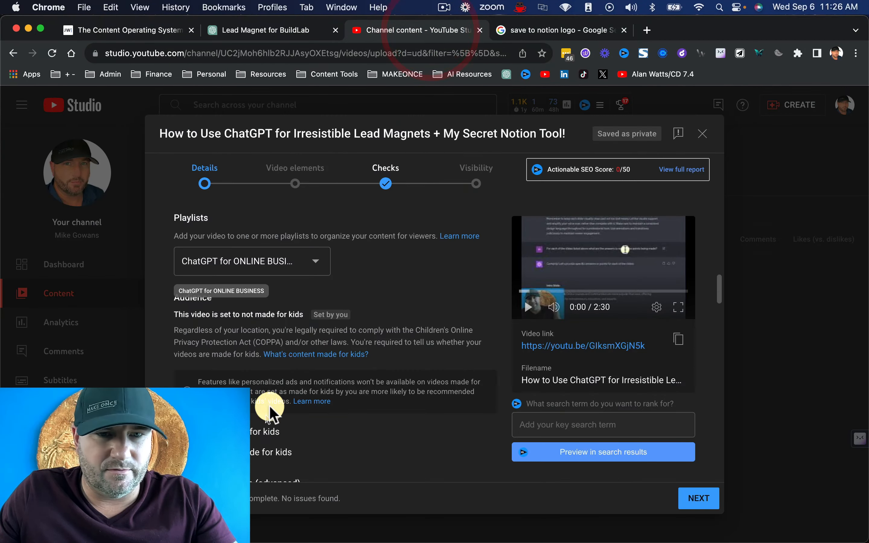
# Upload "How to Use ChatGPT for Irresistible Lead Magnets + My Secret Notion Tool!.jpg" from the "long form" folder as the video's thumbnail.
pyautogui.scroll(-15, 350, 334)
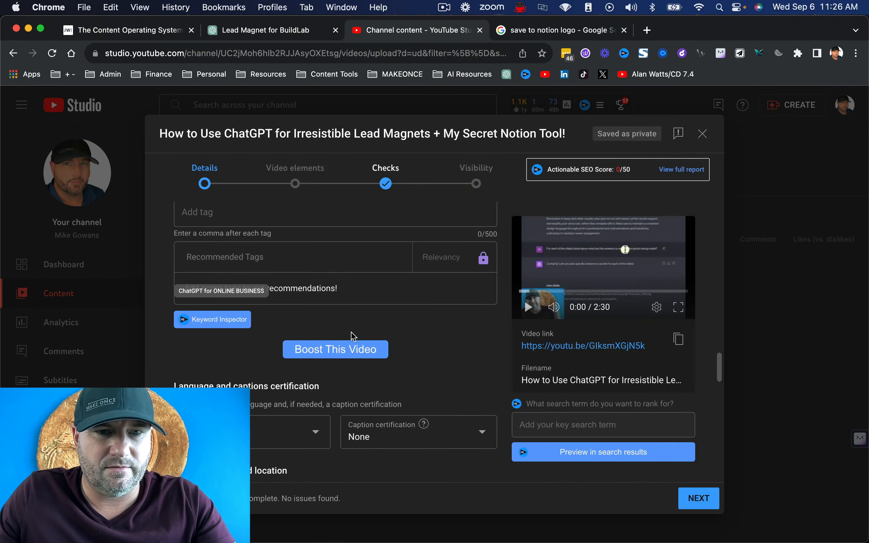
pyautogui.scroll(-5, 352, 334)
pyautogui.scroll(15, 351, 332)
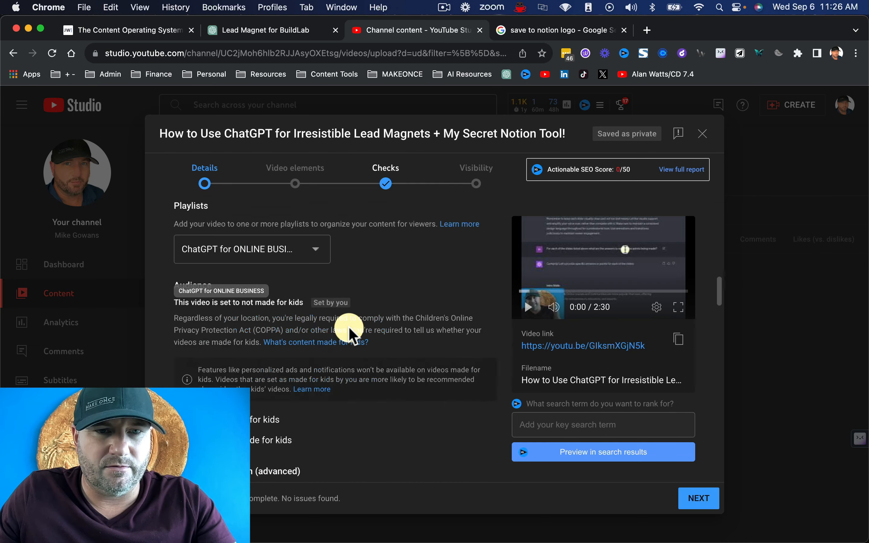
pyautogui.scroll(15, 349, 326)
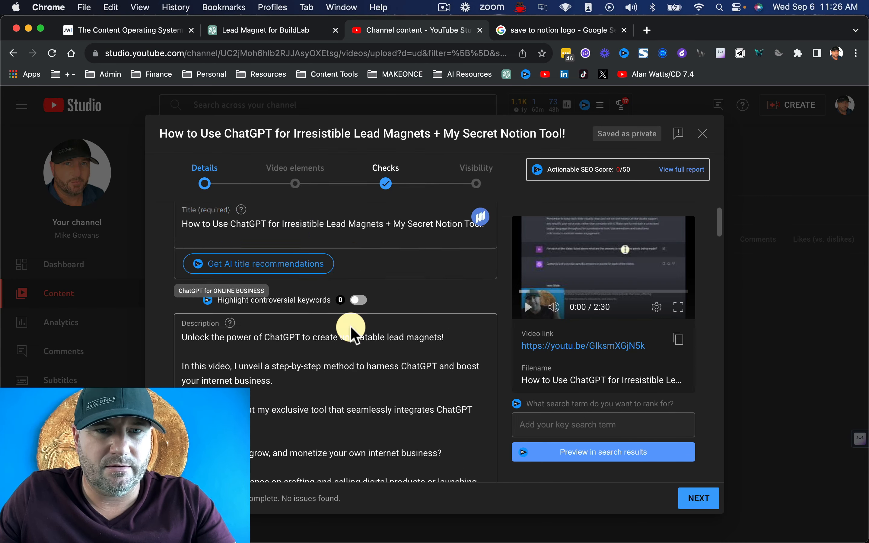
pyautogui.scroll(-5, 350, 326)
pyautogui.click(217, 311)
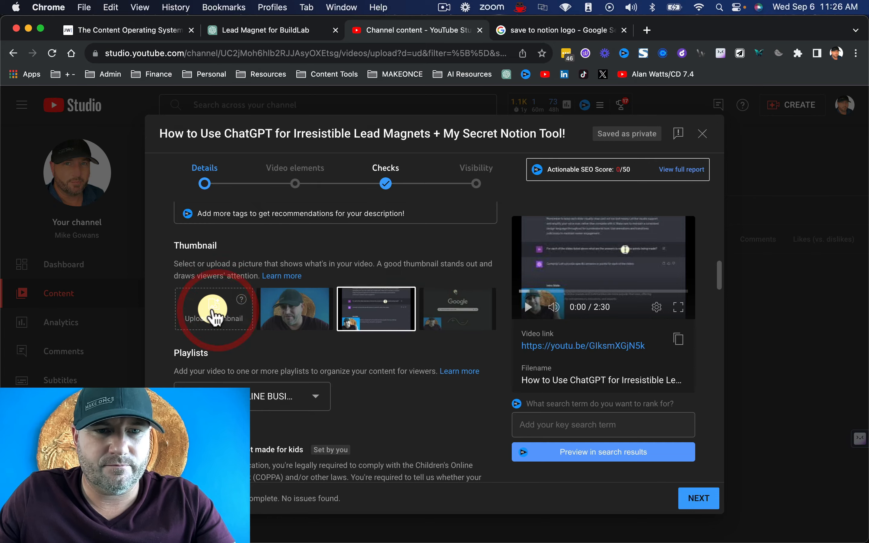
pyautogui.click(148, 209)
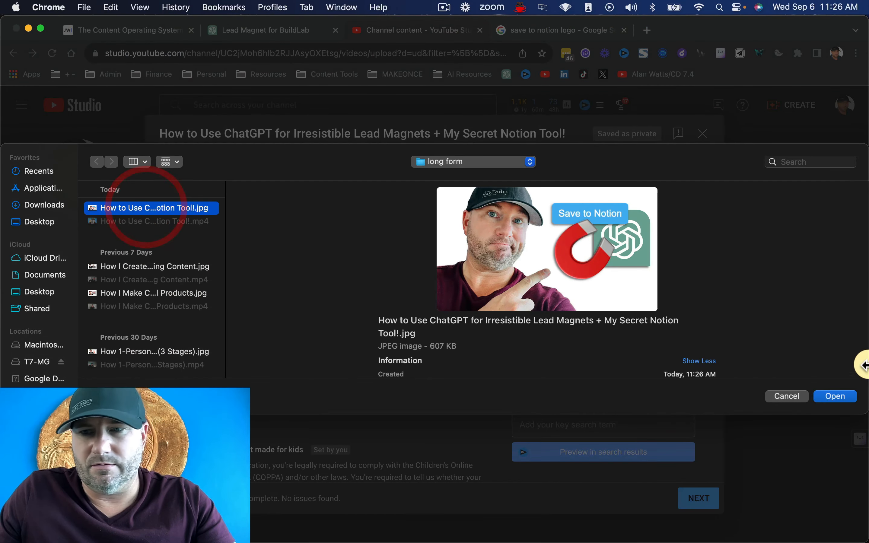
pyautogui.click(836, 397)
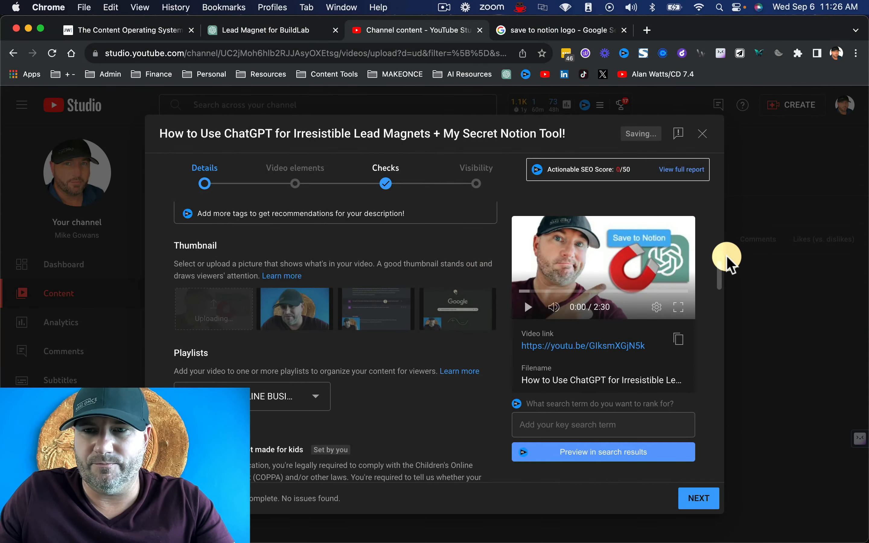
# Copy the full video title into the vidIQ key search term and open the preview in search results.
pyautogui.scroll(10, 281, 252)
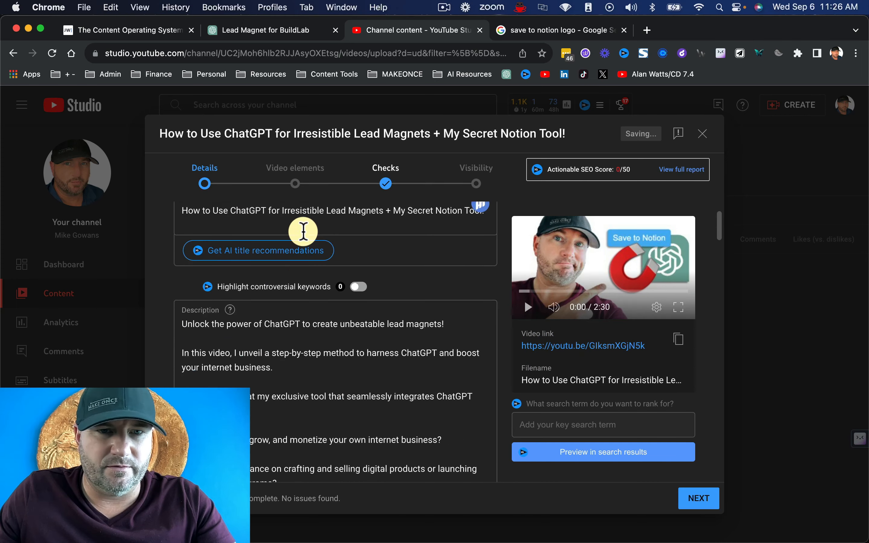
pyautogui.click(308, 260)
pyautogui.press('super+a')
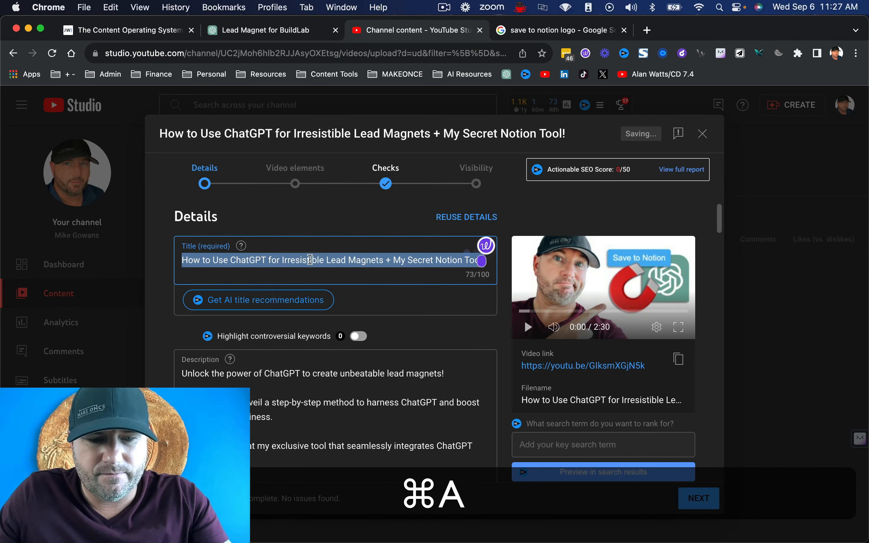
pyautogui.press('super+c')
pyautogui.click(570, 438)
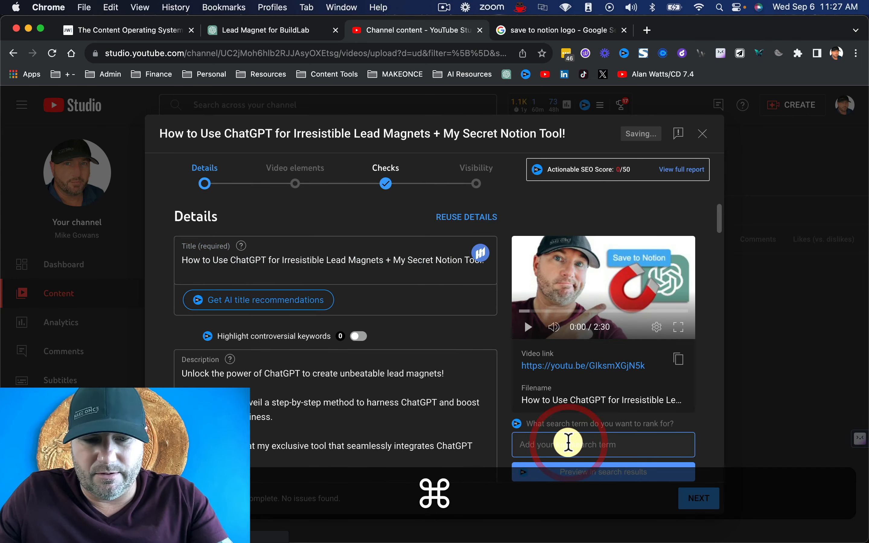
pyautogui.press('super+v')
pyautogui.scroll(-3, 686, 451)
pyautogui.click(634, 452)
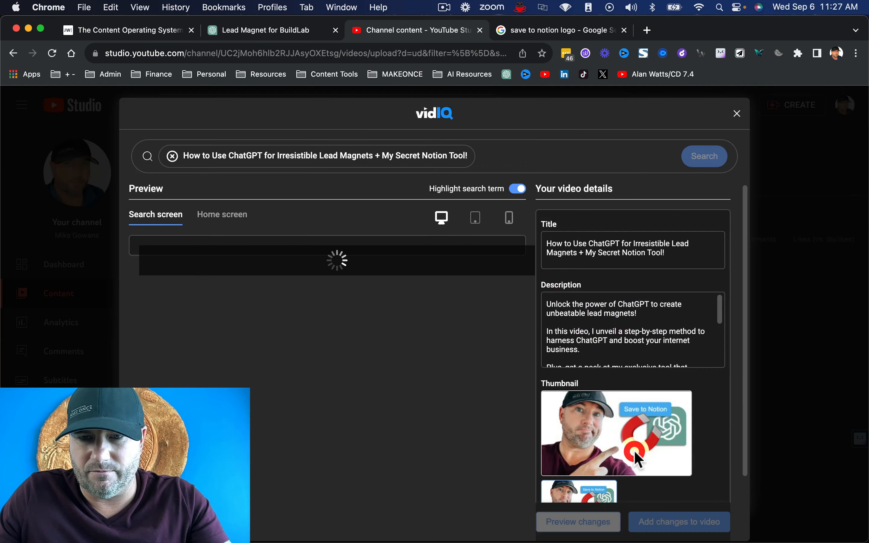
# Examine how the thumbnail looks among competing videos on the search screen in desktop, tablet and phone previews.
pyautogui.scroll(-3, 319, 291)
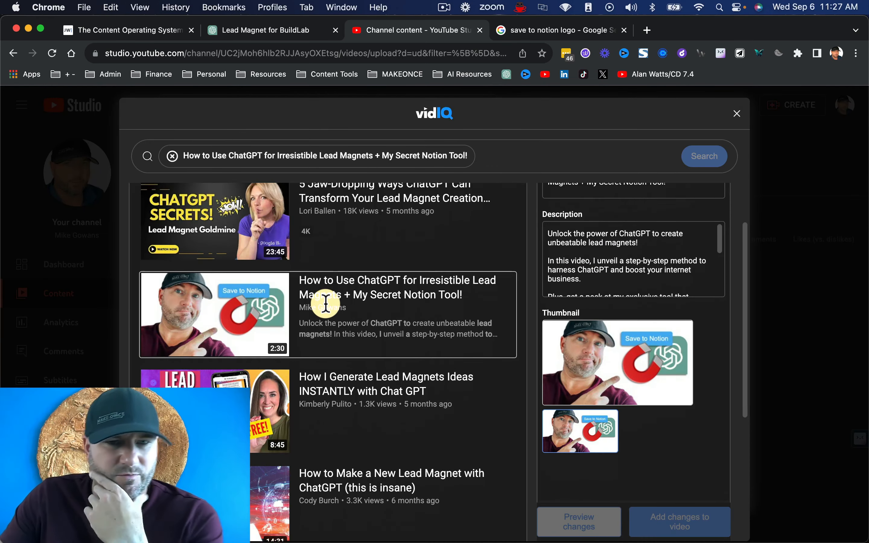
pyautogui.scroll(3, 357, 298)
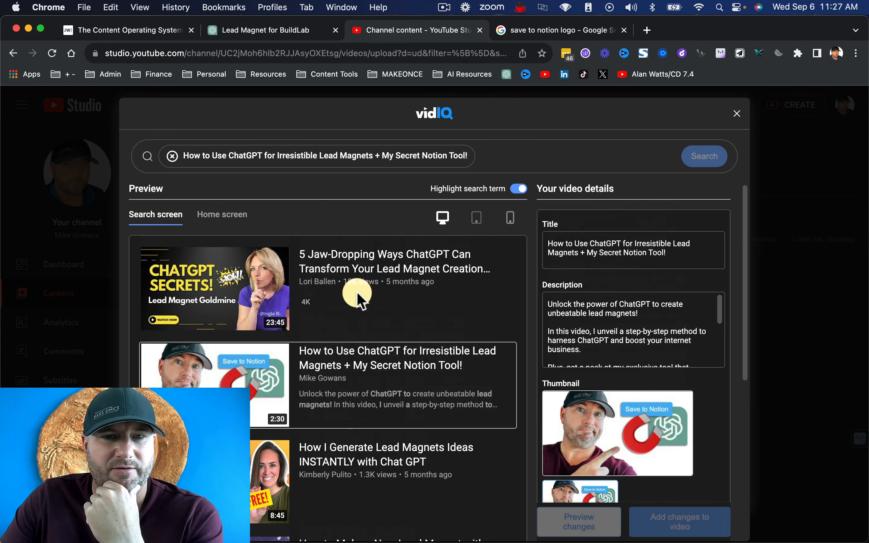
pyautogui.click(480, 218)
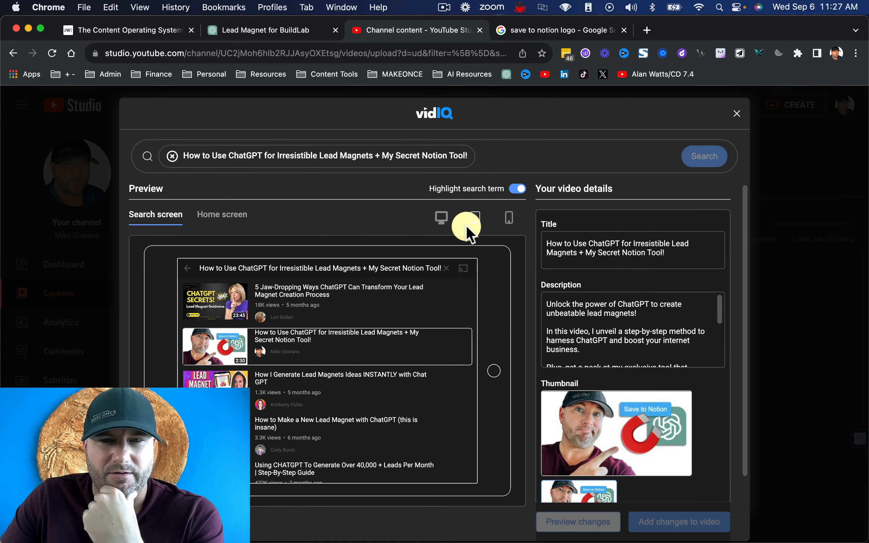
pyautogui.click(509, 220)
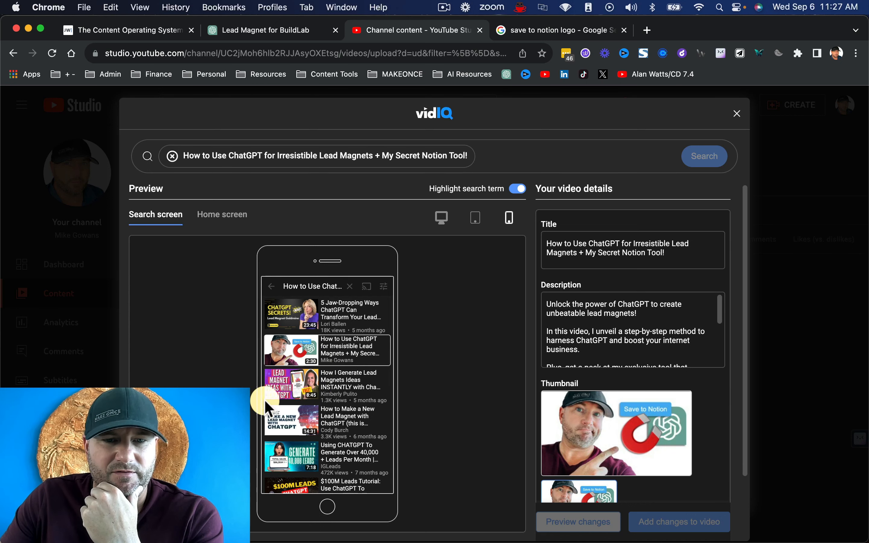
# Compare the thumbnail against competitors on the home screen in phone, tablet and desktop previews, and return to the video details.
pyautogui.click(215, 217)
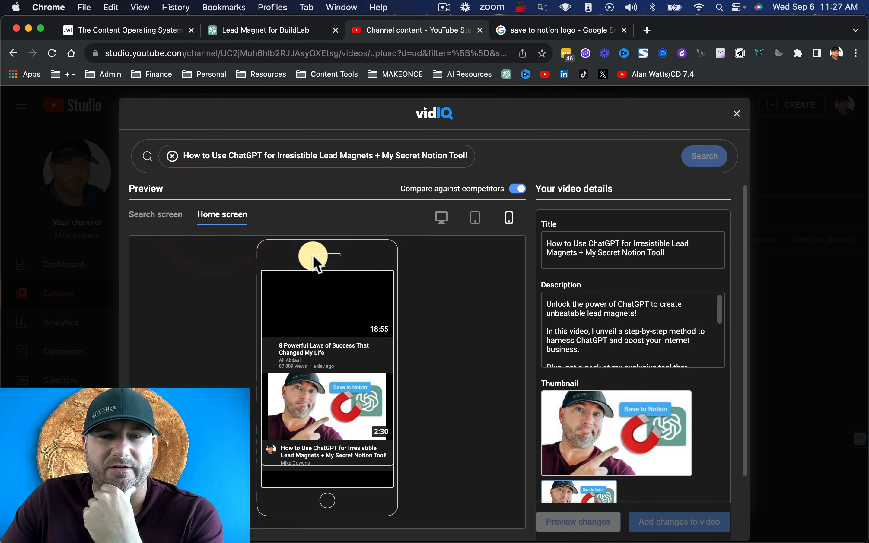
pyautogui.click(474, 219)
pyautogui.click(443, 217)
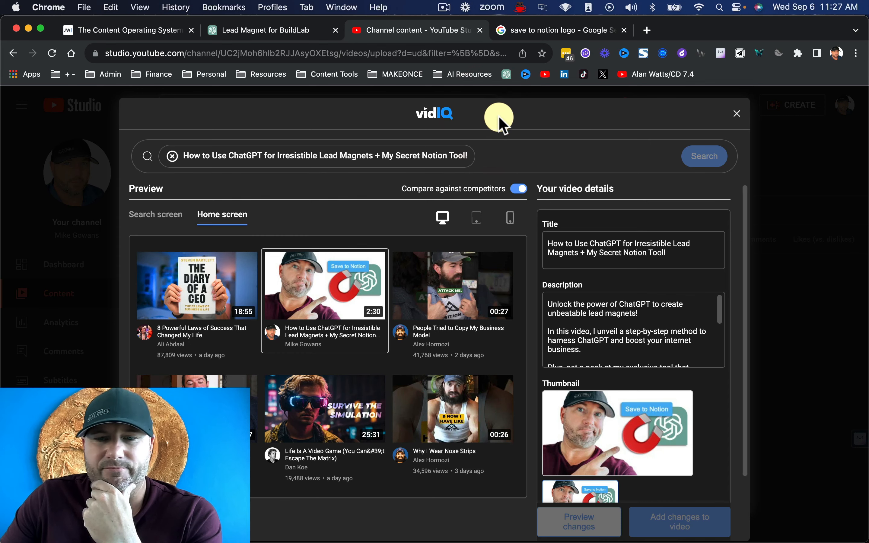
pyautogui.click(734, 119)
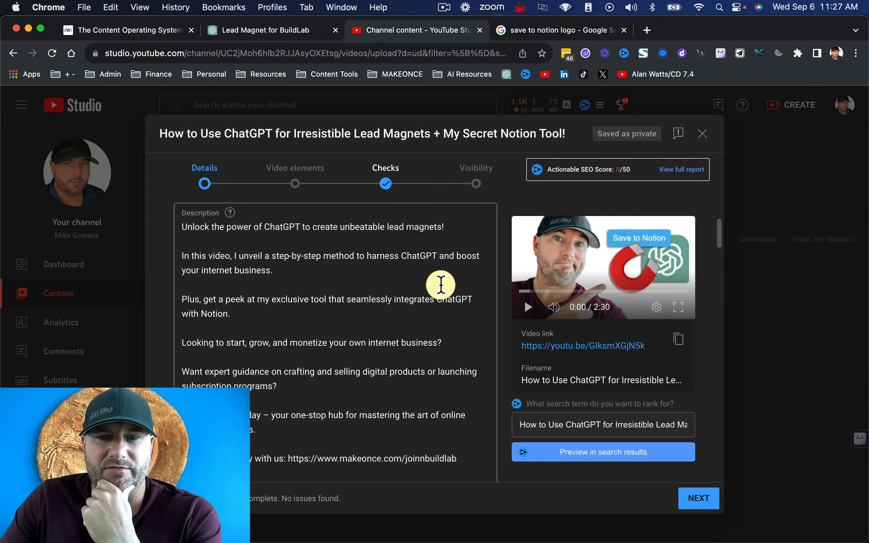
pyautogui.scroll(-5, 442, 285)
pyautogui.scroll(5, 654, 315)
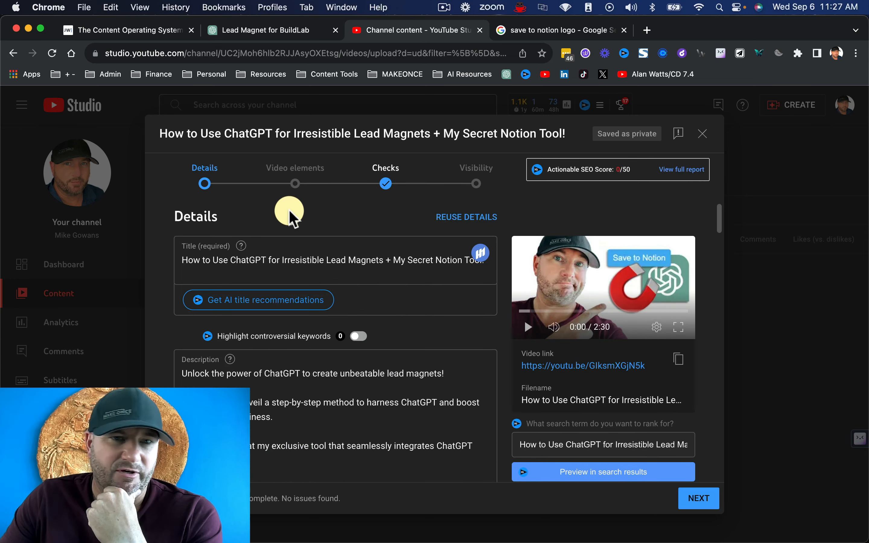